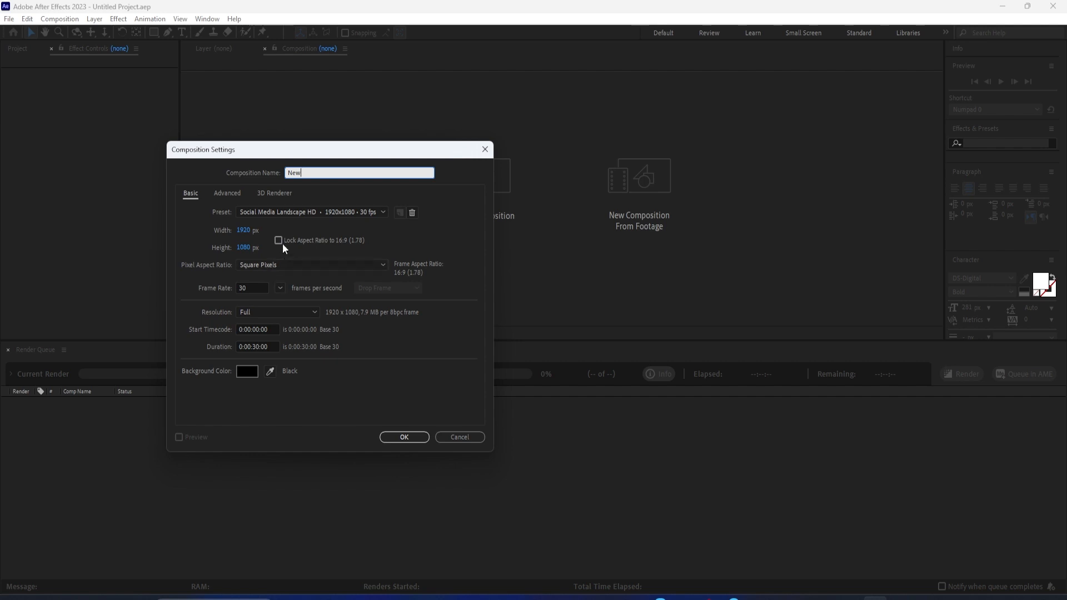
Create the composition New at 1920 x 1080 px and 30 fps with a duration of 0:00:30:00
{"action": "left_click", "coordinate": [282, 242]}
{"action": "left_click", "coordinate": [282, 242]}
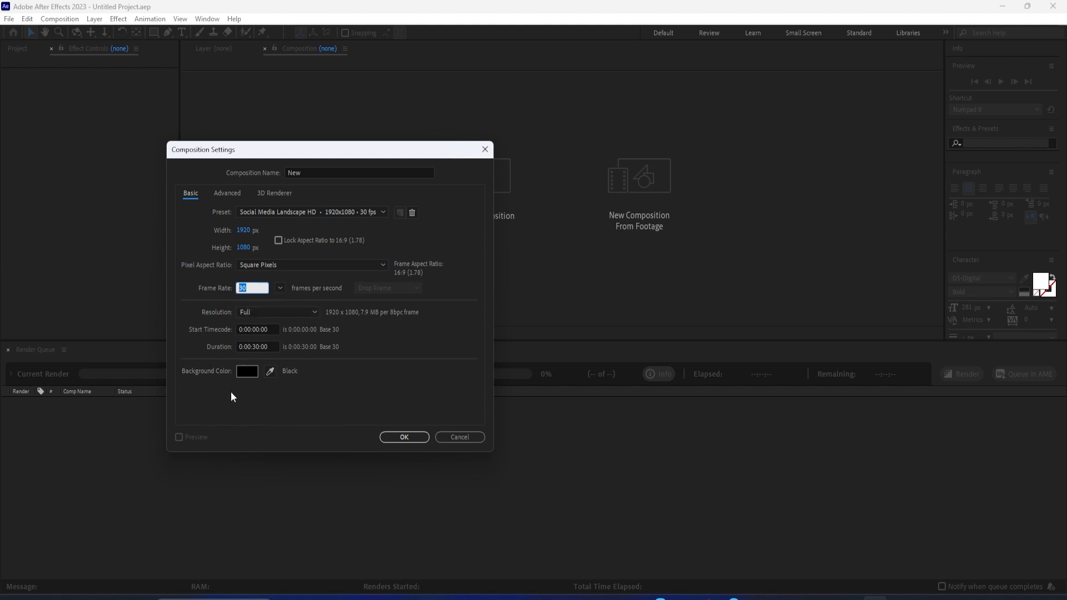
{"action": "left_click", "coordinate": [274, 346]}
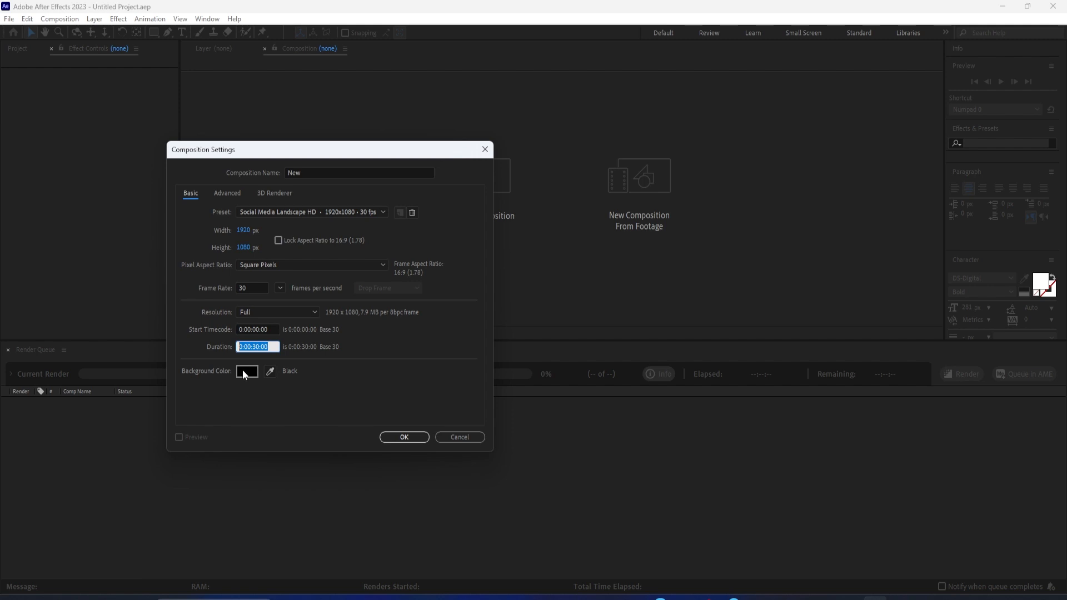
{"action": "left_click", "coordinate": [402, 437]}
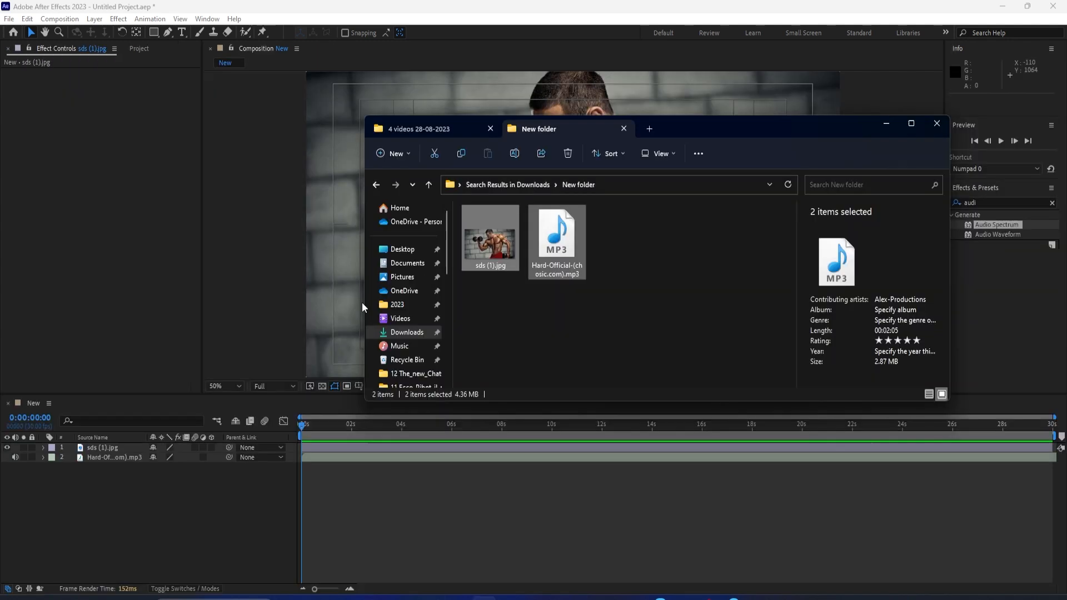
Deselect the image and MP3 files in the folder and switch back to the New composition in After Effects
{"action": "left_click_drag", "start_coordinate": [492, 242], "coordinate": [516, 306]}
{"action": "left_click", "coordinate": [516, 305]}
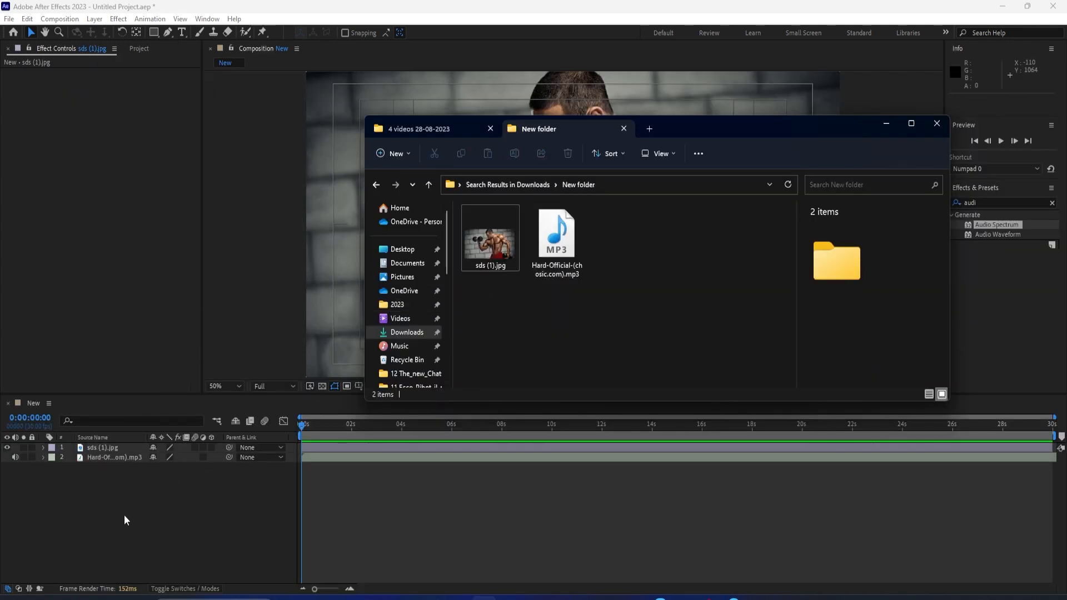
{"action": "left_click", "coordinate": [125, 515]}
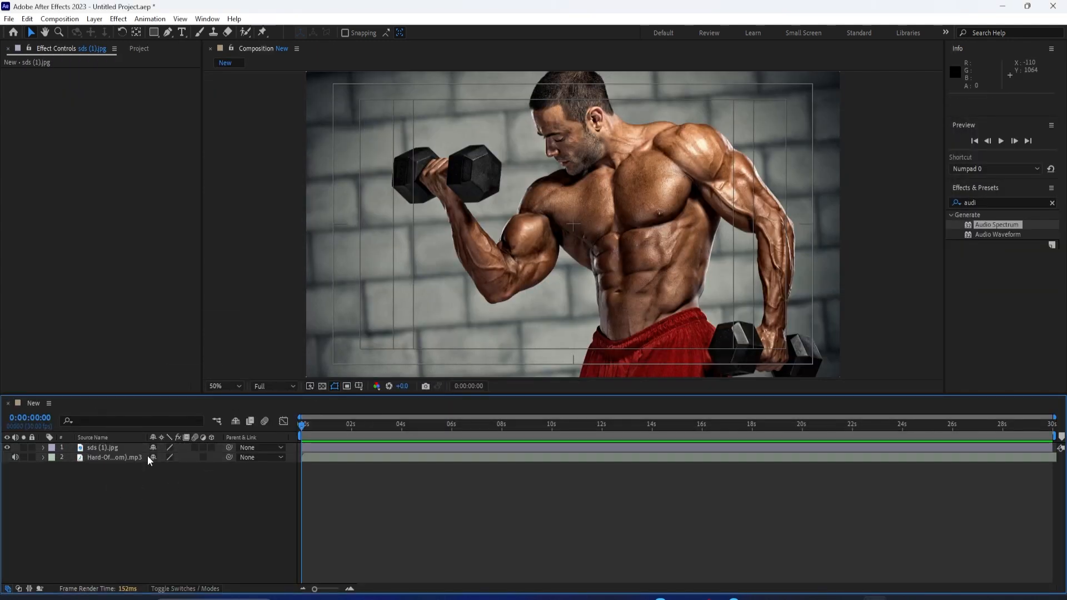
Add a black solid layer, 1920 x 1080 px, to the New composition
{"action": "left_click", "coordinate": [148, 455]}
{"action": "right_click", "coordinate": [141, 502]}
{"action": "mouse_move", "coordinate": [170, 365]}
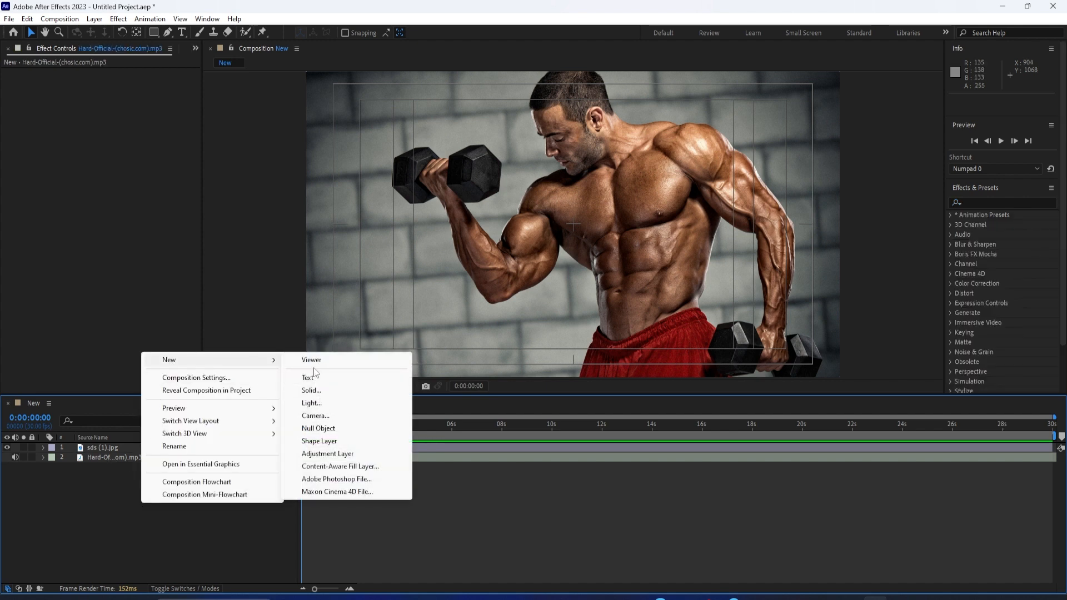
{"action": "left_click", "coordinate": [311, 392]}
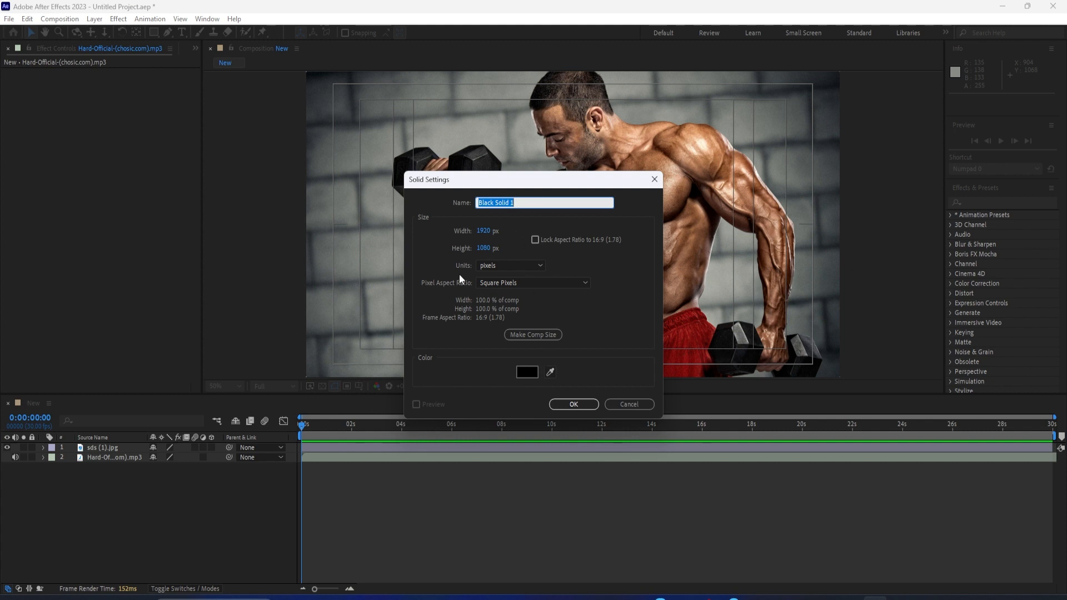
{"action": "left_click", "coordinate": [573, 405]}
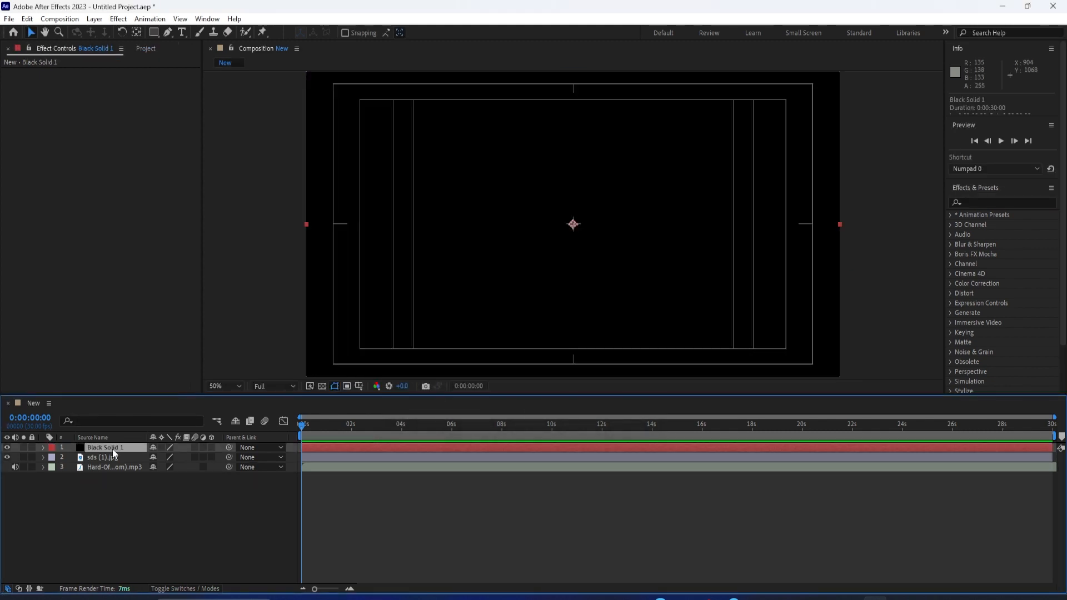
Search the effects for "audio" and apply Audio Spectrum to the Black Solid 1 layer
{"action": "left_click", "coordinate": [979, 203]}
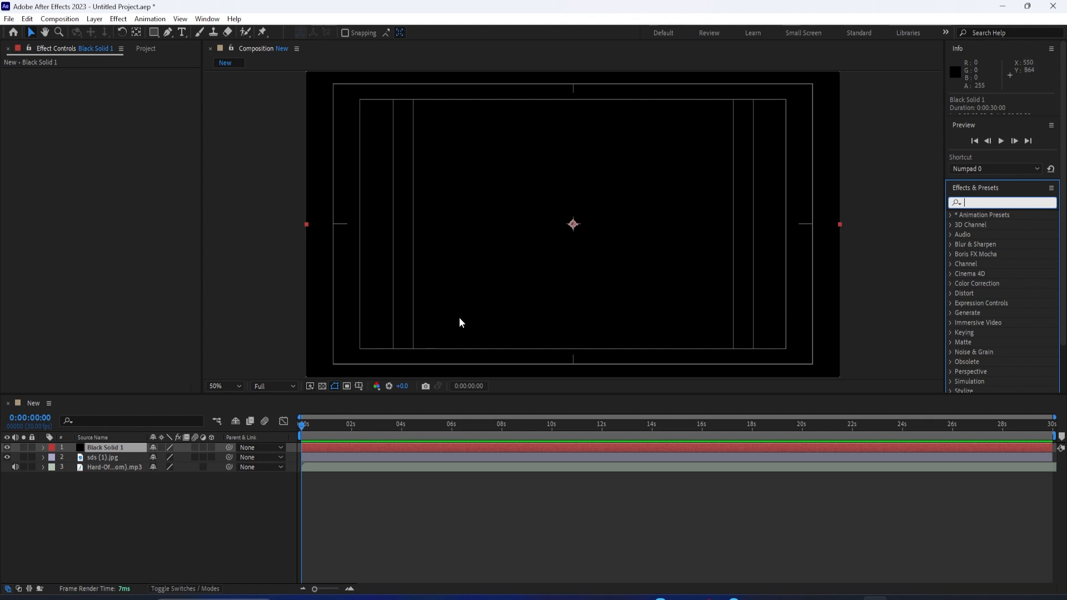
{"action": "type", "text": "audio"}
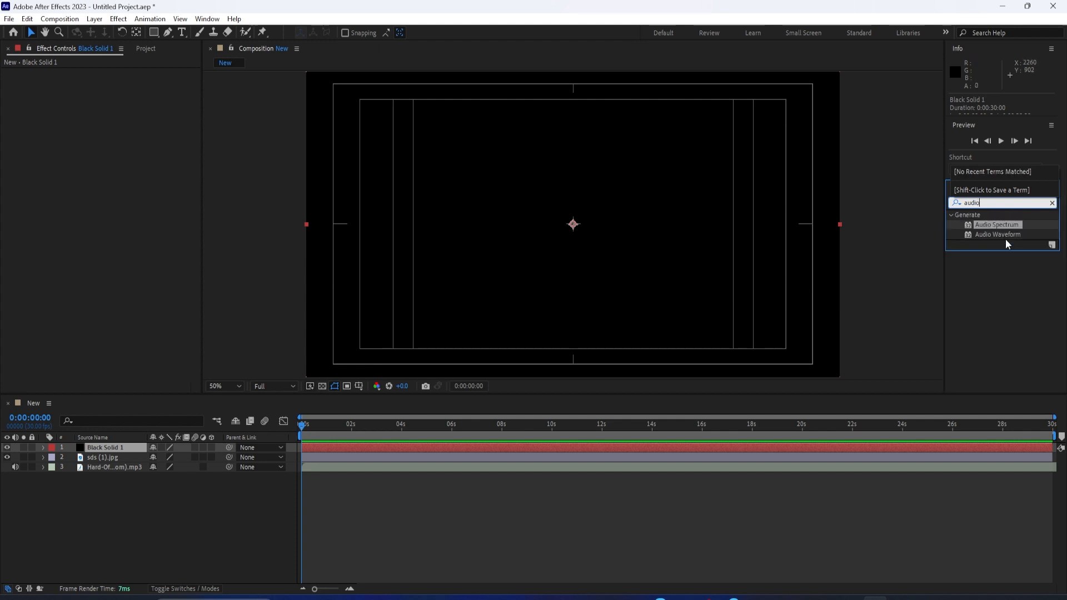
{"action": "left_click_drag", "start_coordinate": [1006, 227], "coordinate": [136, 446]}
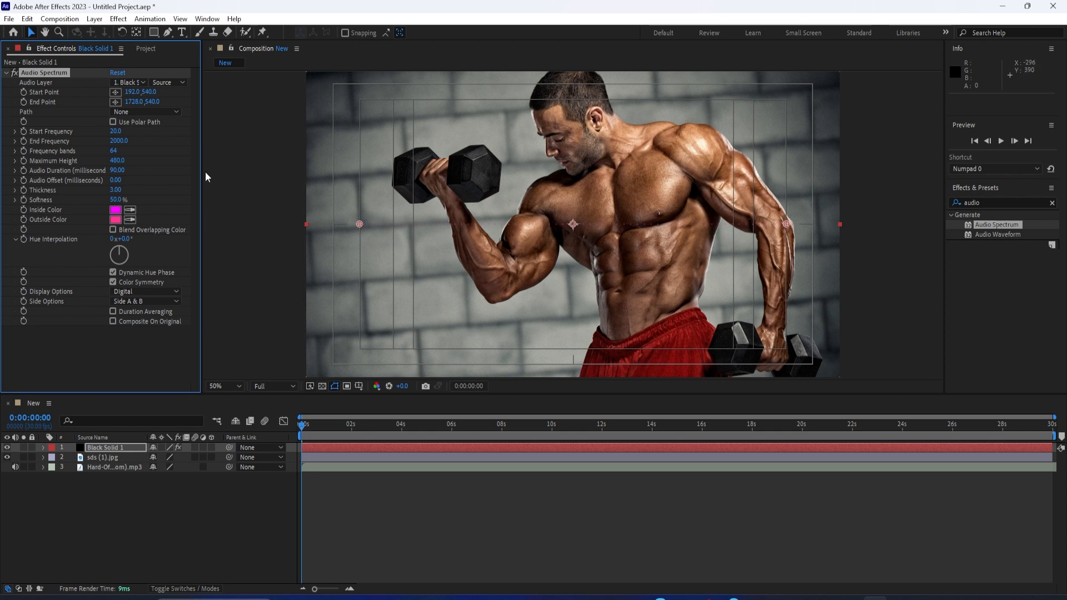
Set the Audio Spectrum's Audio Layer to the Hard-Official-(chosic.com).mp3 layer
{"action": "left_click", "coordinate": [121, 83]}
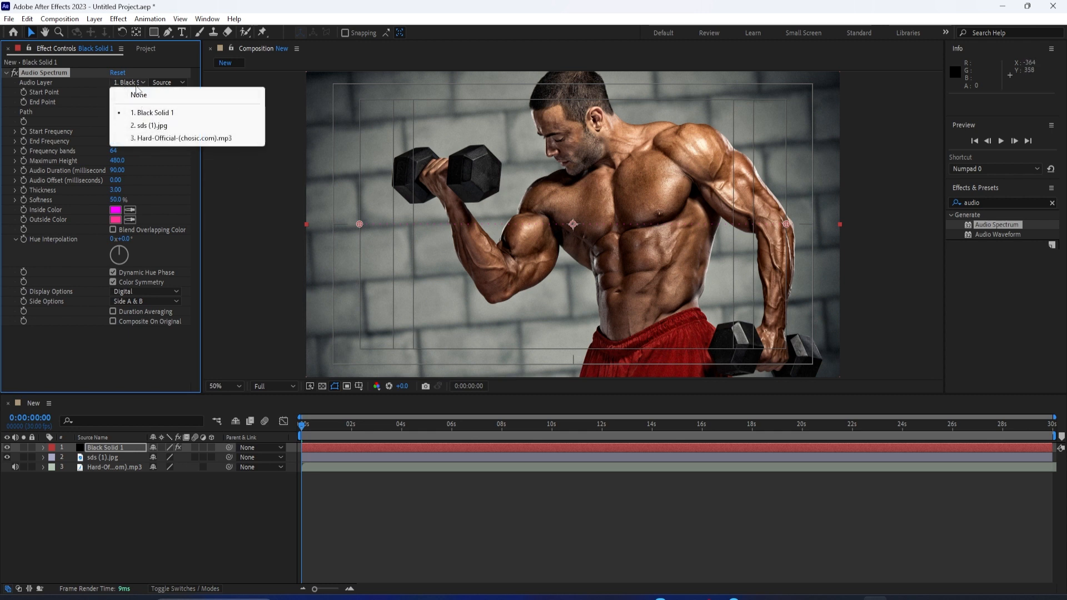
{"action": "left_click", "coordinate": [127, 82]}
{"action": "left_click", "coordinate": [124, 82]}
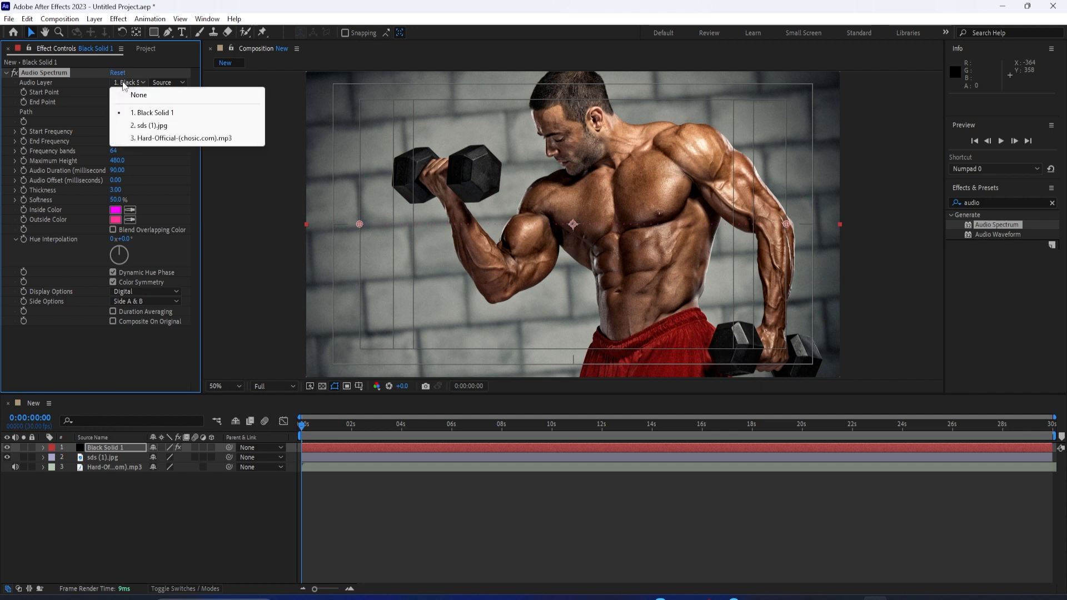
{"action": "left_click", "coordinate": [130, 138]}
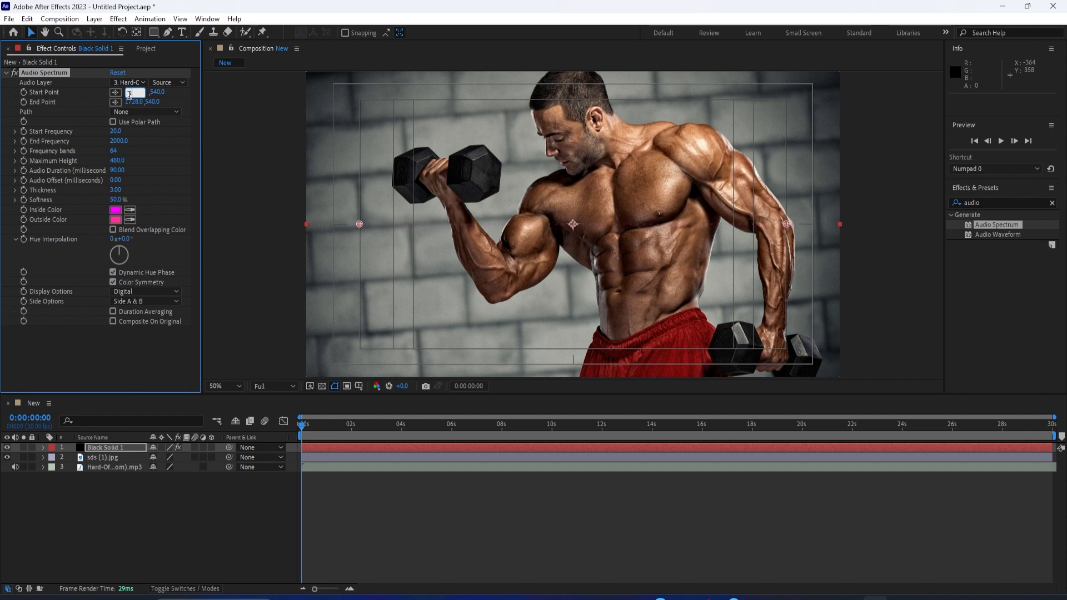
Set the Audio Spectrum's Start Point to 1, 900 and its End Point to 1925, 900
{"action": "type", "text": "1"}
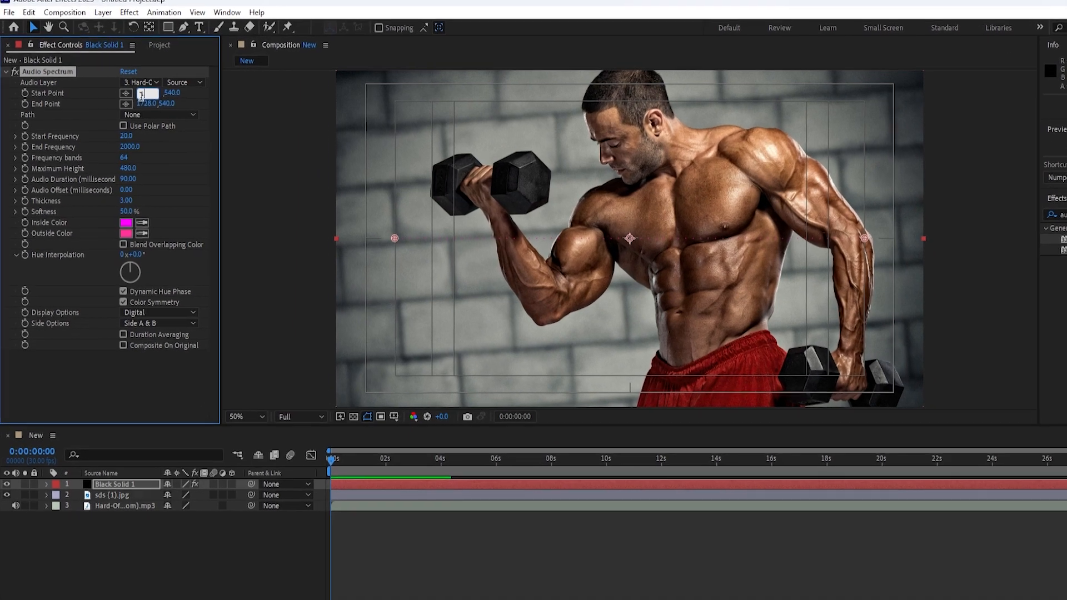
{"action": "key", "text": "Tab"}
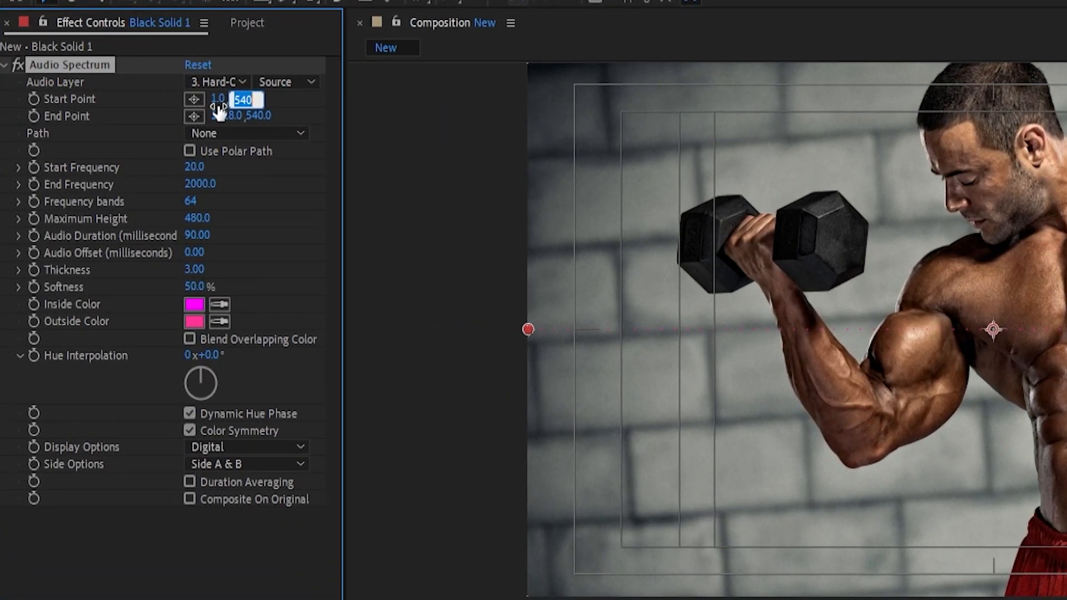
{"action": "type", "text": "900"}
{"action": "key", "text": "Tab"}
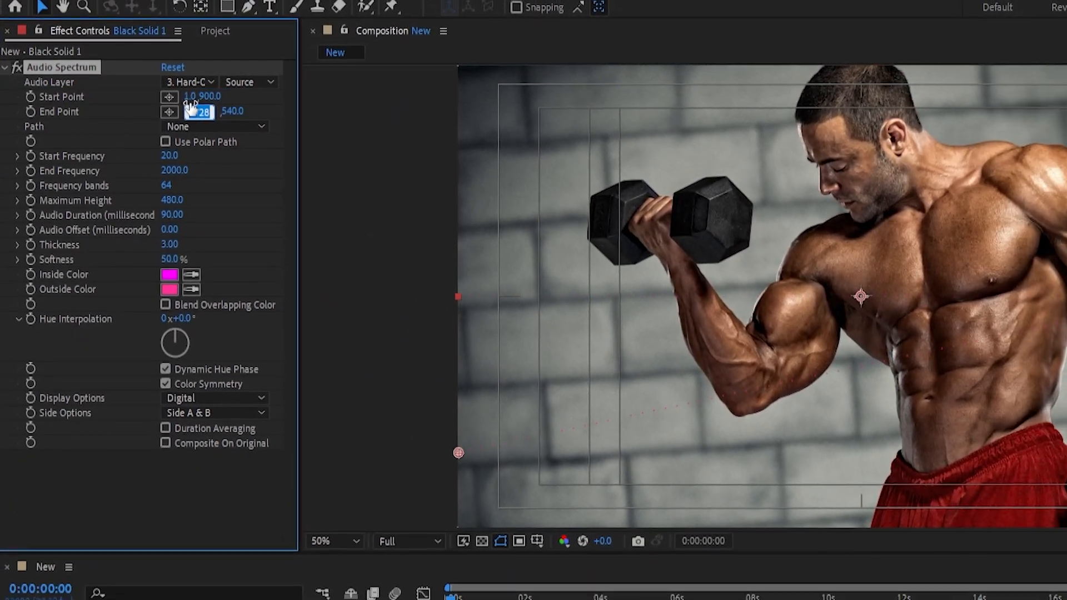
{"action": "type", "text": "1925"}
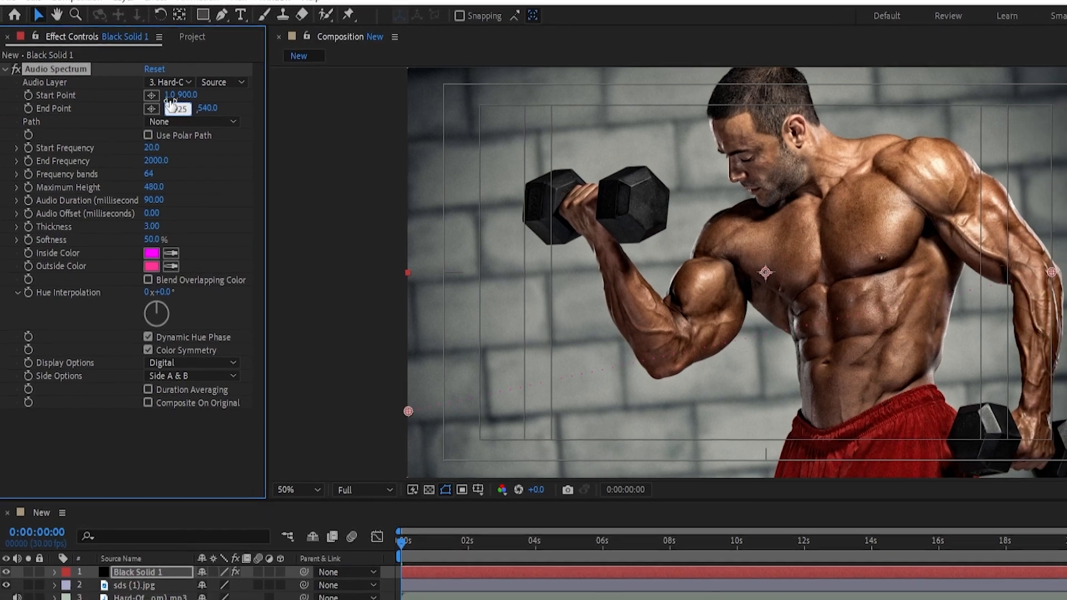
{"action": "key", "text": "Tab"}
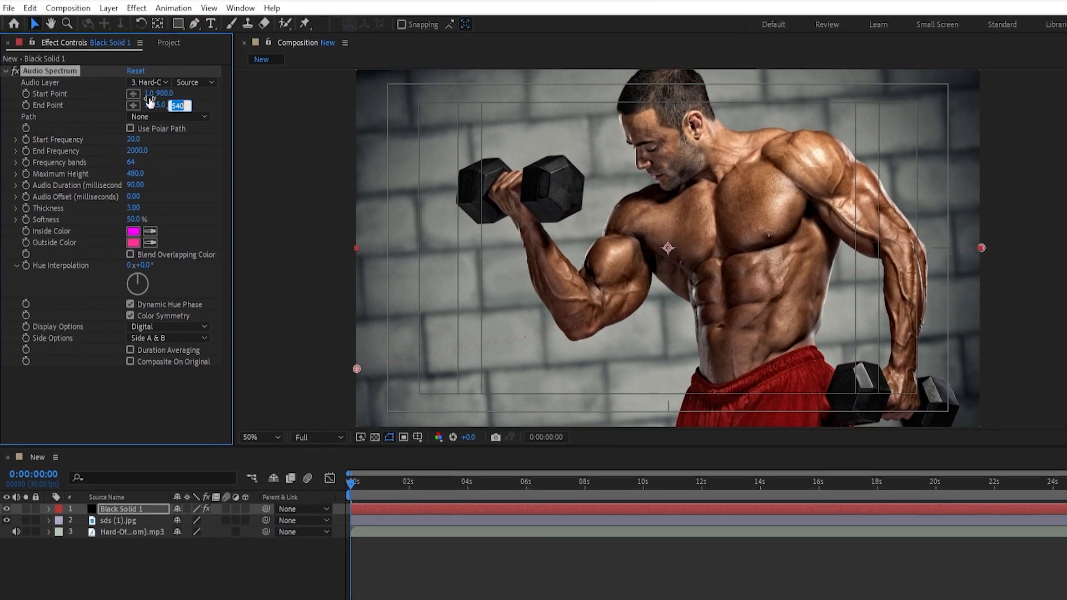
{"action": "type", "text": "900"}
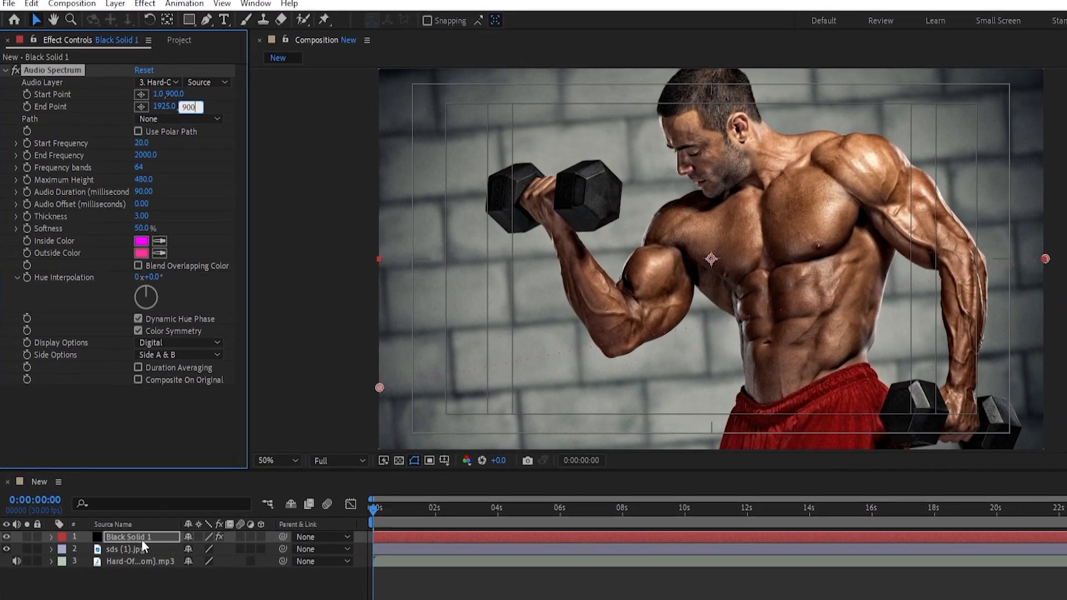
Reveal the Position property of Black Solid 1 and lower the layer to 960, 717
{"action": "left_click", "coordinate": [141, 532]}
{"action": "key", "text": "p"}
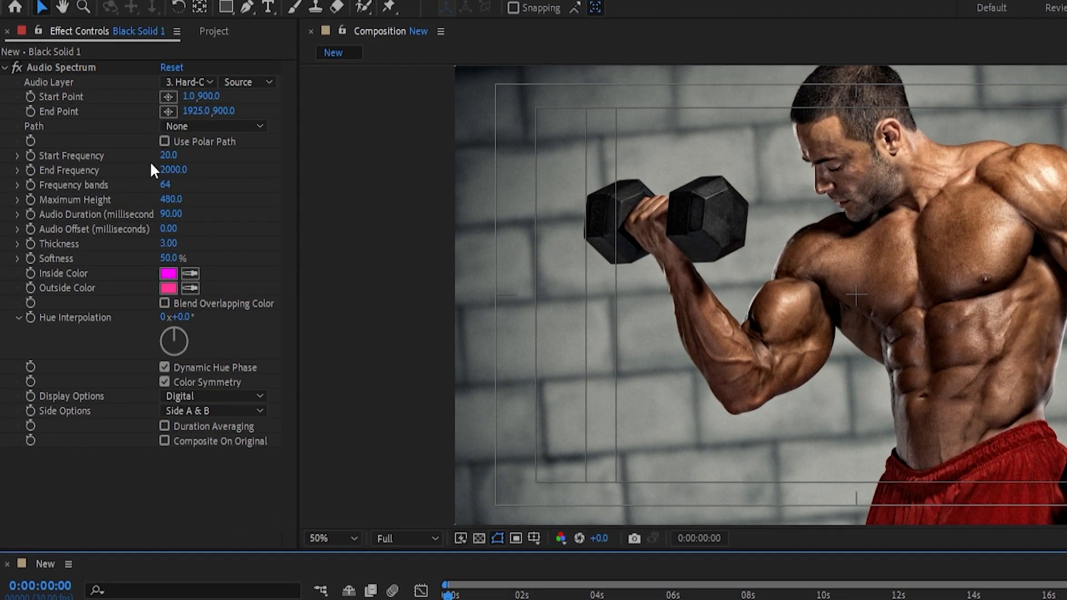
Set the Audio Spectrum's End Frequency to 150, Frequency bands to 1000 and Maximum Height to 1700
{"action": "left_click", "coordinate": [172, 170]}
{"action": "type", "text": "150"}
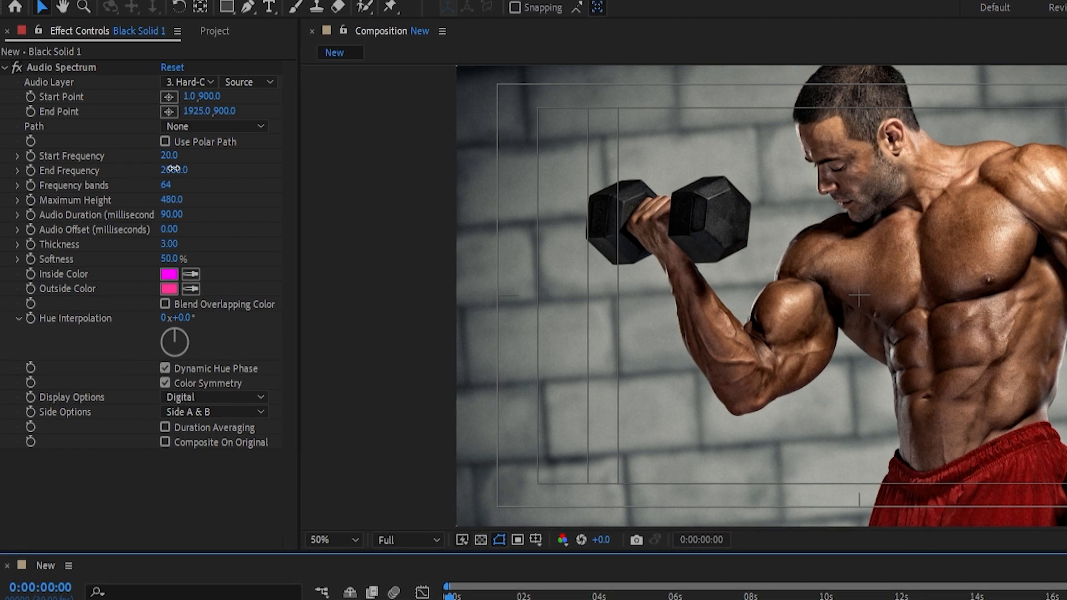
{"action": "key", "text": "Tab"}
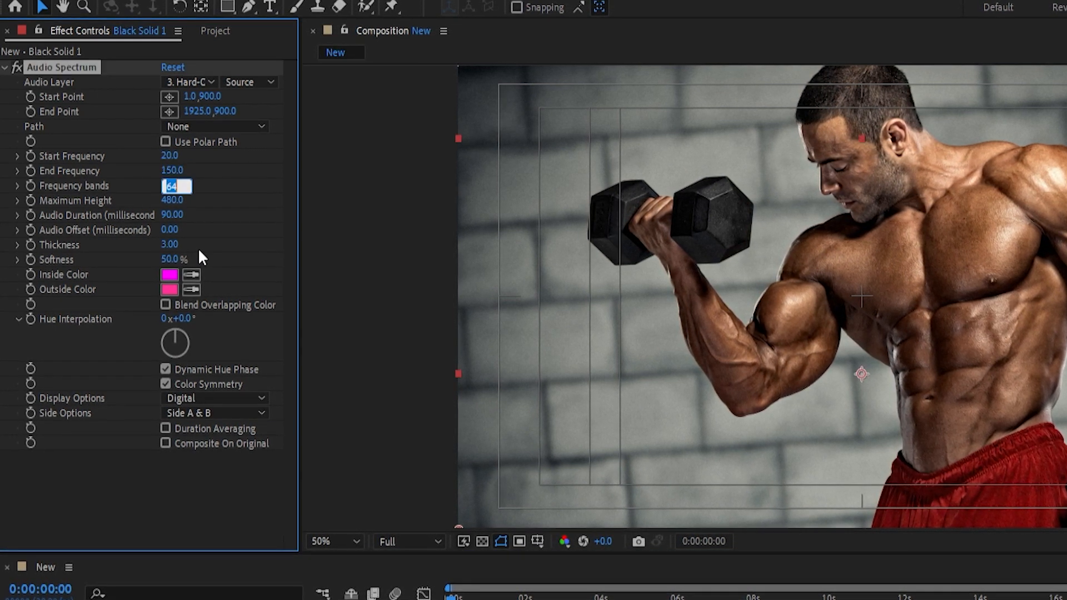
{"action": "type", "text": "1000"}
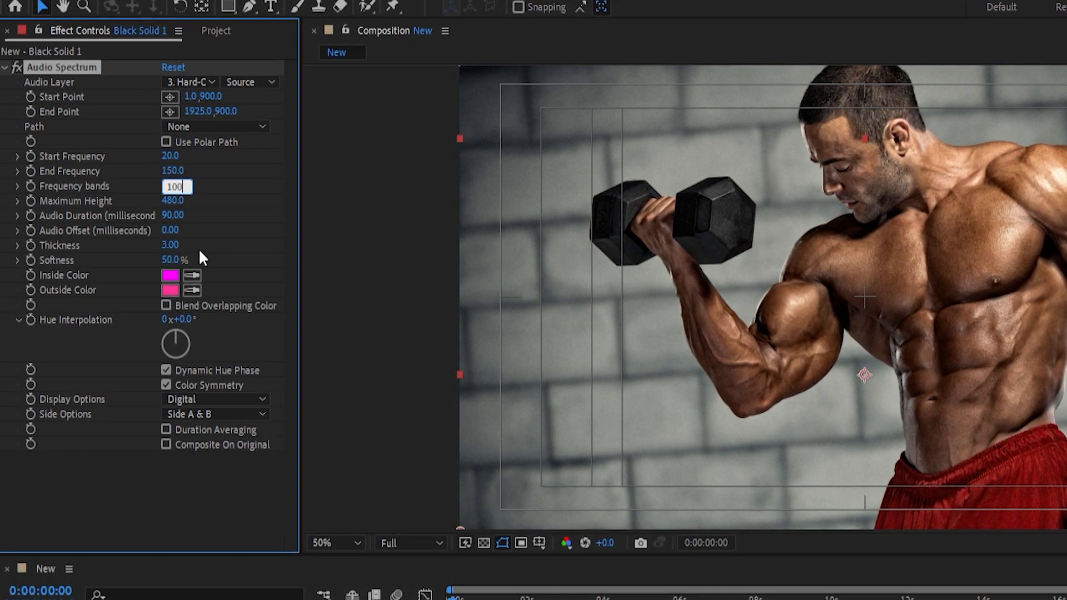
{"action": "key", "text": "Tab"}
{"action": "type", "text": "170"}
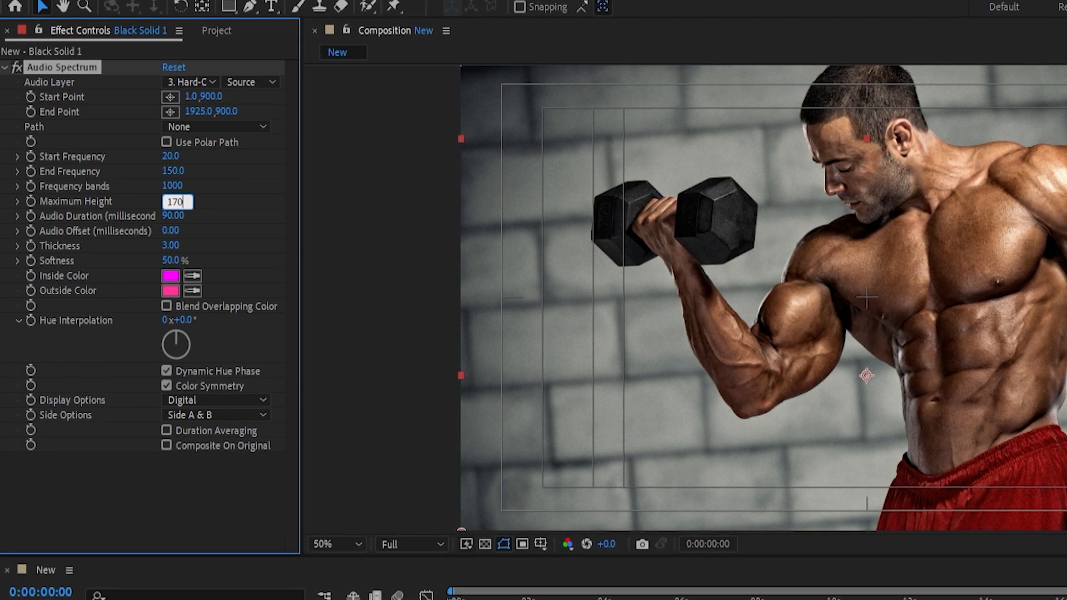
{"action": "type", "text": "0"}
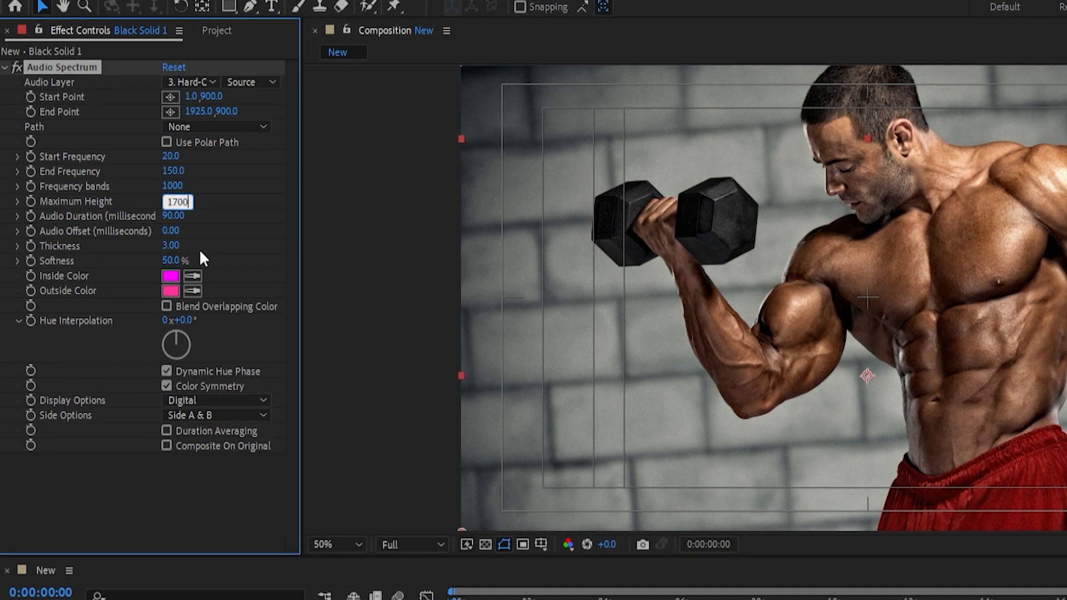
{"action": "key", "text": "Tab"}
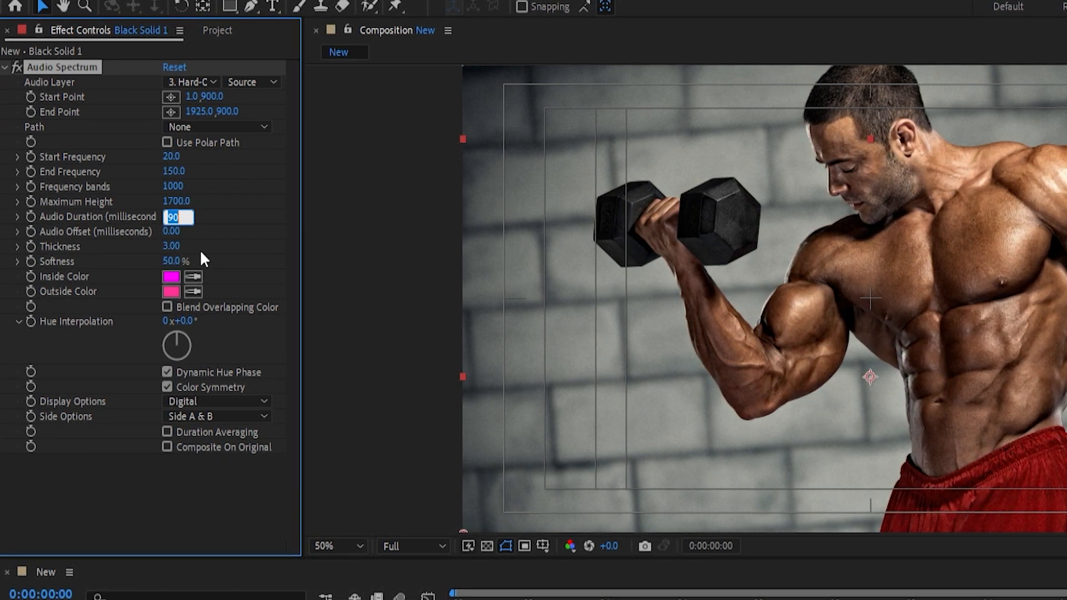
{"action": "key", "text": "Tab"}
{"action": "type", "text": "10"}
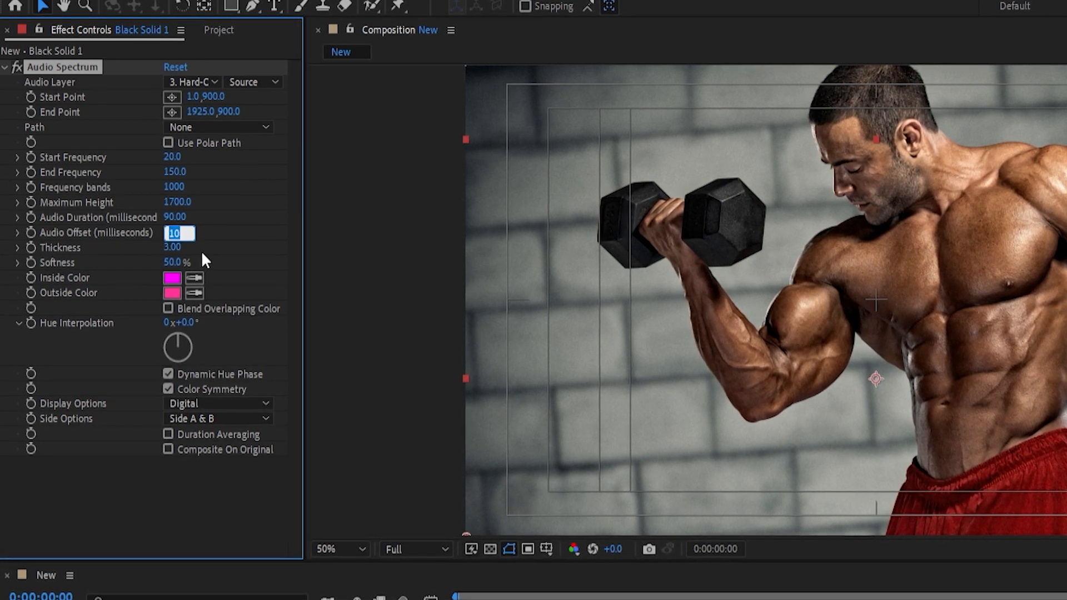
{"action": "key", "text": "shift+Down"}
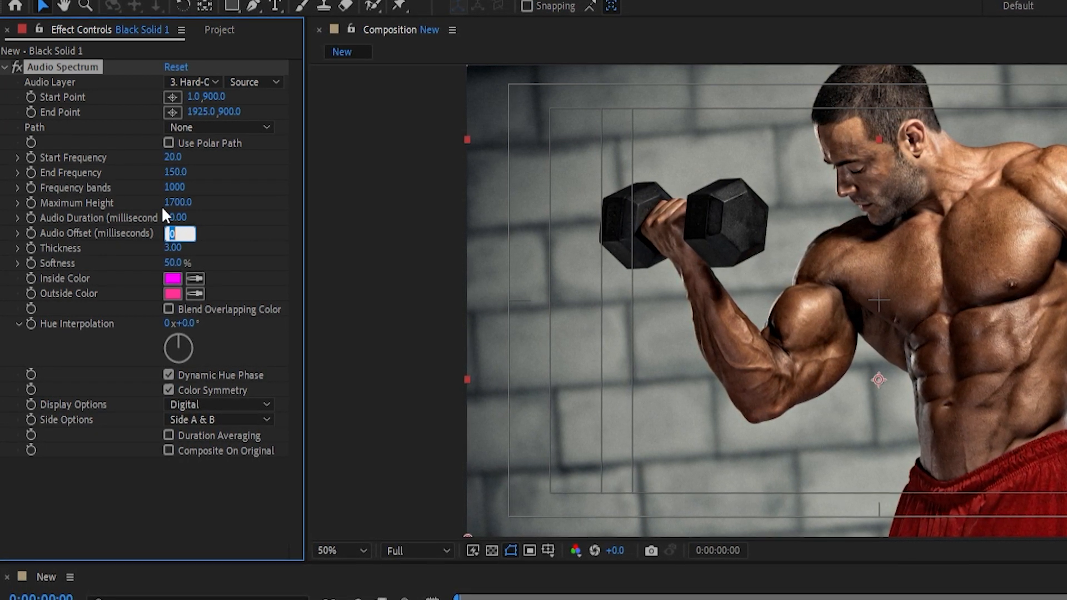
Set the Audio Spectrum's Audio Duration to 100 milliseconds, Softness to 0% and Thickness to 5
{"action": "left_click", "coordinate": [175, 217]}
{"action": "type", "text": "100"}
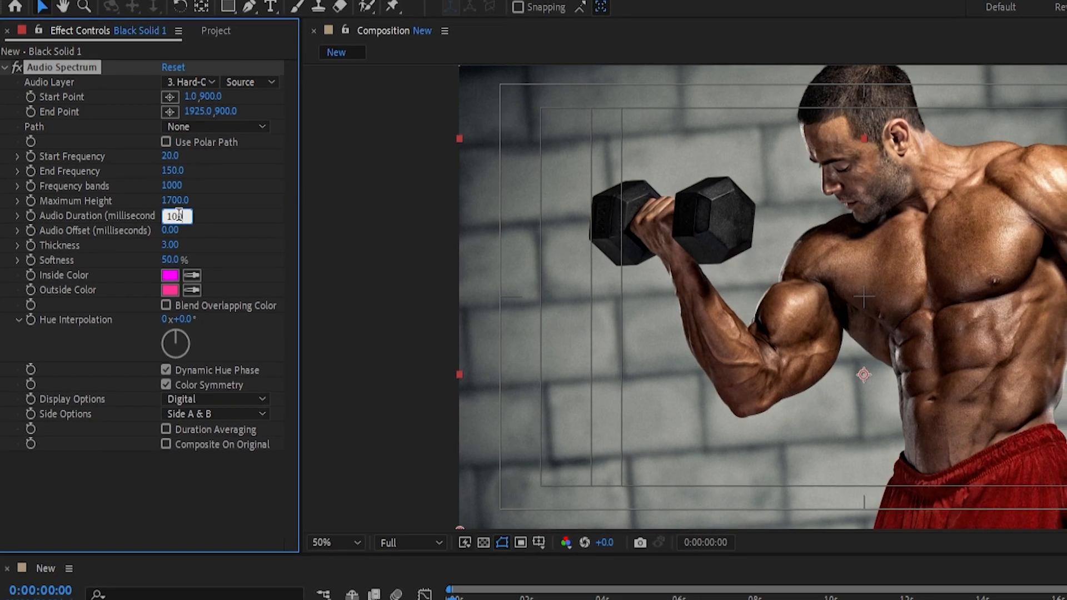
{"action": "key", "text": "Return"}
{"action": "left_click", "coordinate": [172, 258]}
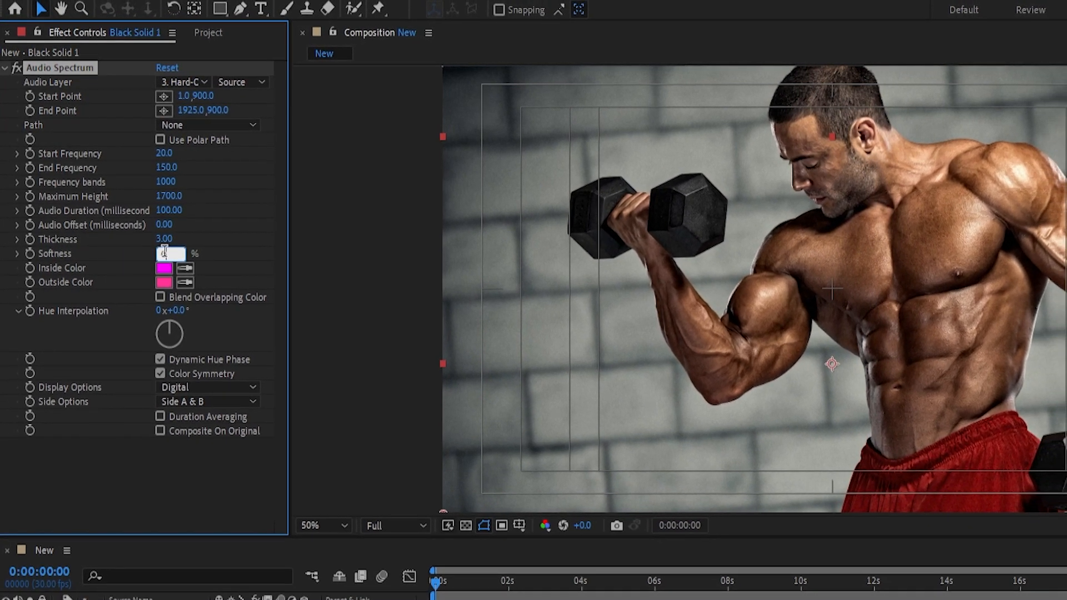
{"action": "left_click", "coordinate": [165, 240]}
{"action": "type", "text": "5"}
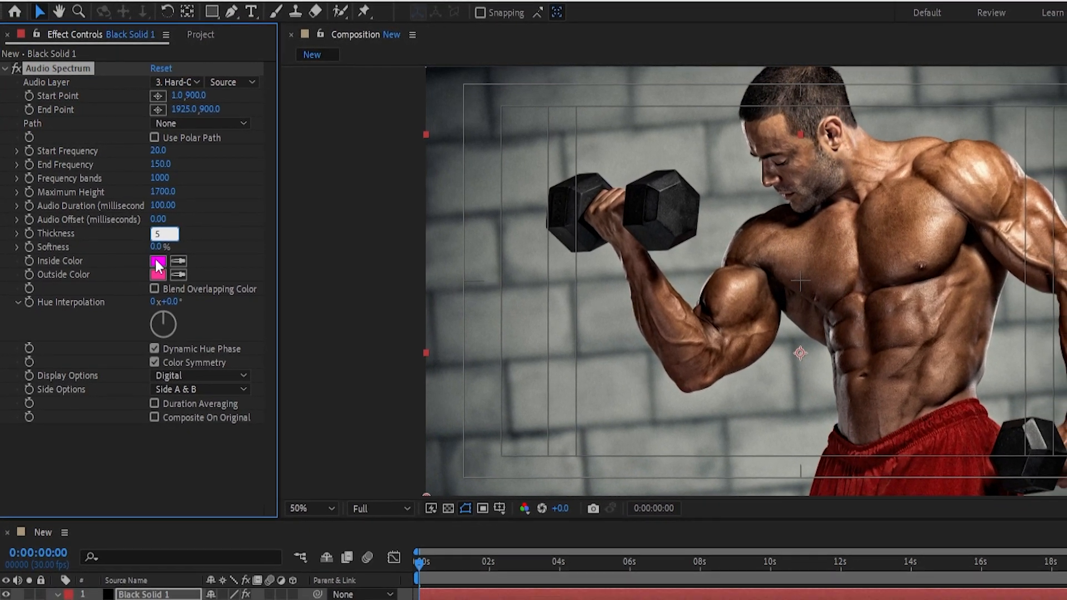
Change both the Inside Color and the Outside Color of the Audio Spectrum to white (FFFFFF)
{"action": "left_click", "coordinate": [160, 263]}
{"action": "left_click", "coordinate": [657, 292]}
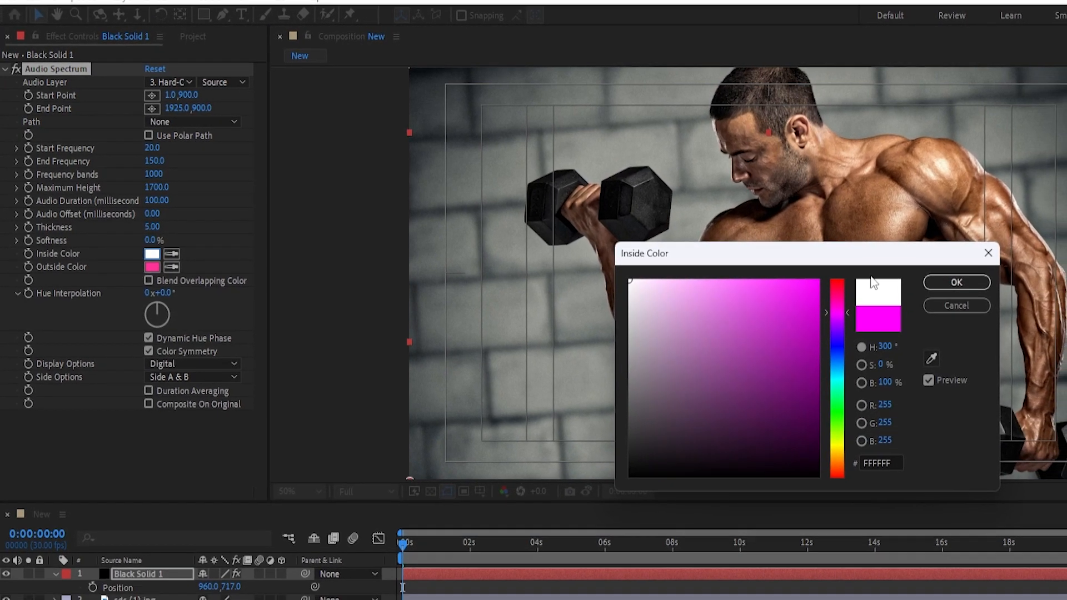
{"action": "left_click", "coordinate": [967, 284]}
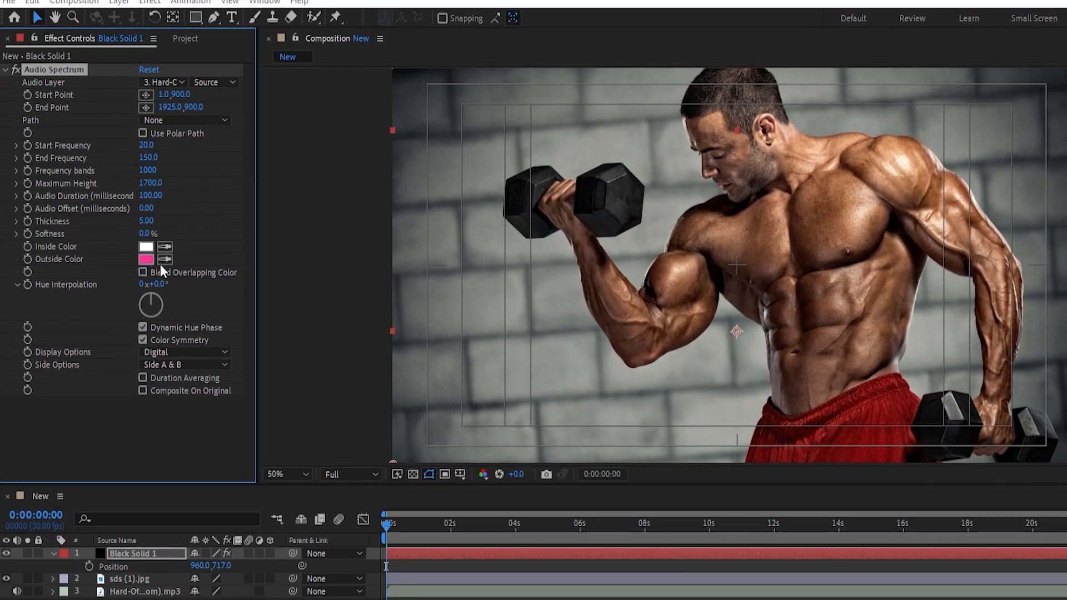
{"action": "left_click", "coordinate": [147, 262]}
{"action": "type", "text": "FFFFFF"}
{"action": "key", "text": "Return"}
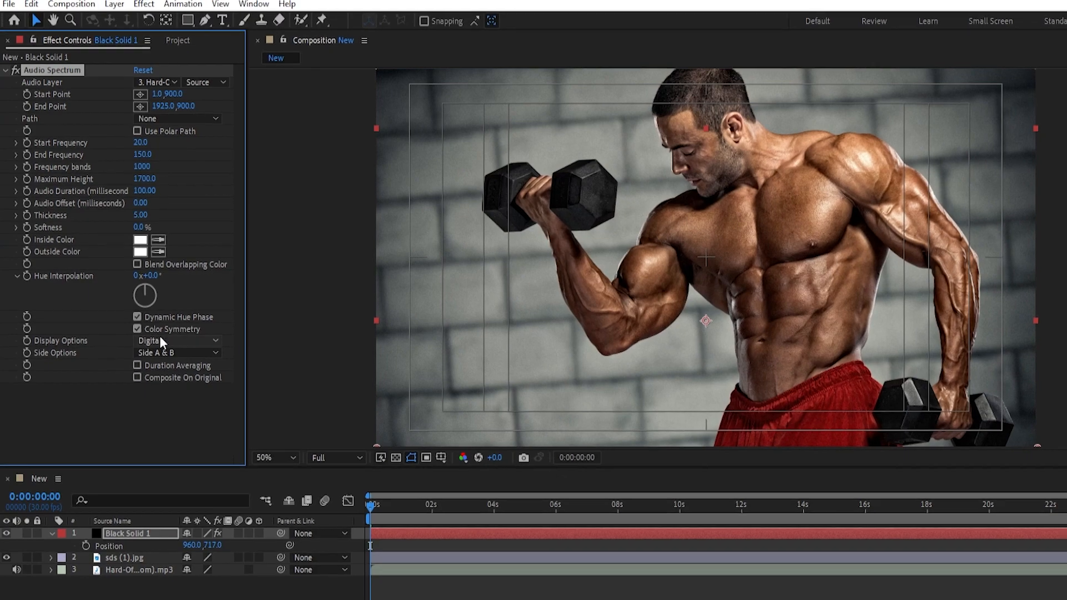
Set the Audio Spectrum's Side Options to Side A and collapse the properties of Black Solid 1
{"action": "left_click", "coordinate": [167, 355]}
{"action": "left_click", "coordinate": [174, 376]}
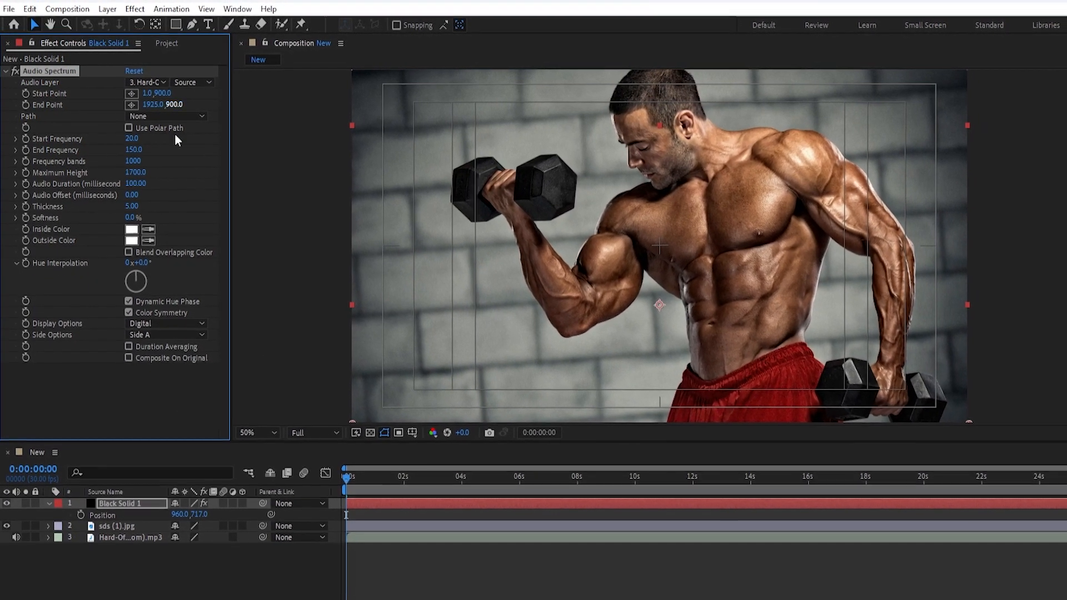
{"action": "left_click", "coordinate": [50, 507]}
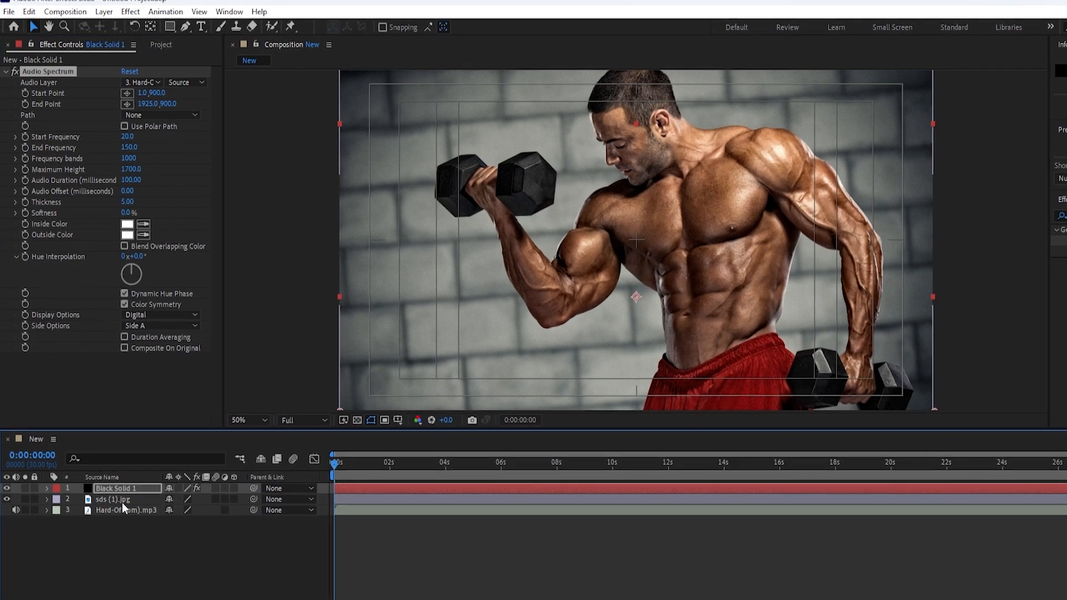
Duplicate the sds (1).jpg layer three times
{"action": "left_click", "coordinate": [119, 503]}
{"action": "key", "text": "ctrl+d"}
{"action": "key", "text": "ctrl+d"}
{"action": "key", "text": "ctrl+d"}
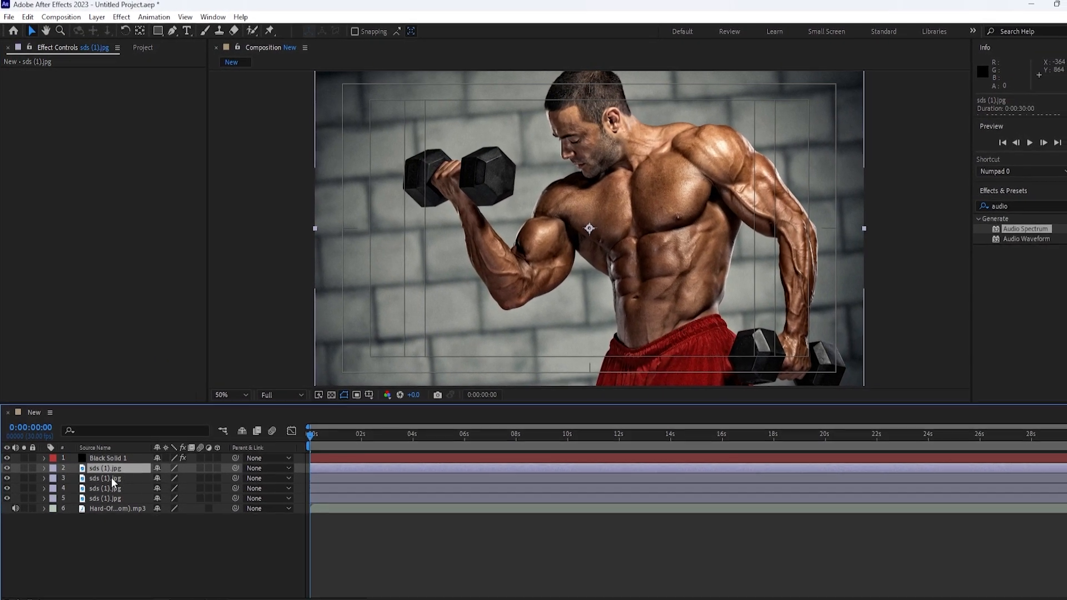
Pre-compose the upper three sds (1).jpg layers into a new composition named Glitch RGB
{"action": "left_click", "coordinate": [110, 492], "text": "shift"}
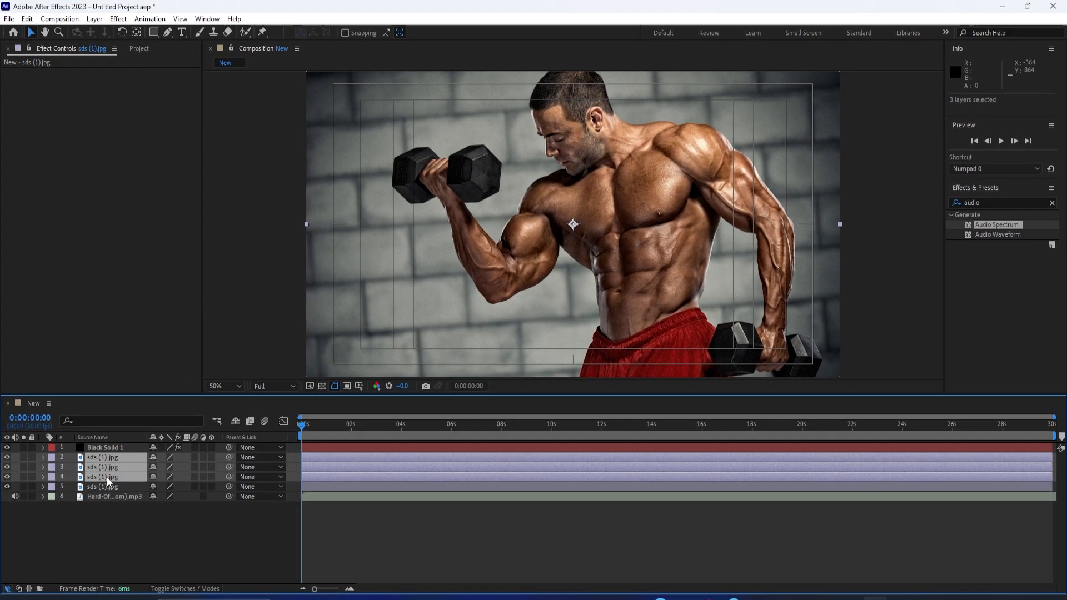
{"action": "right_click", "coordinate": [107, 477]}
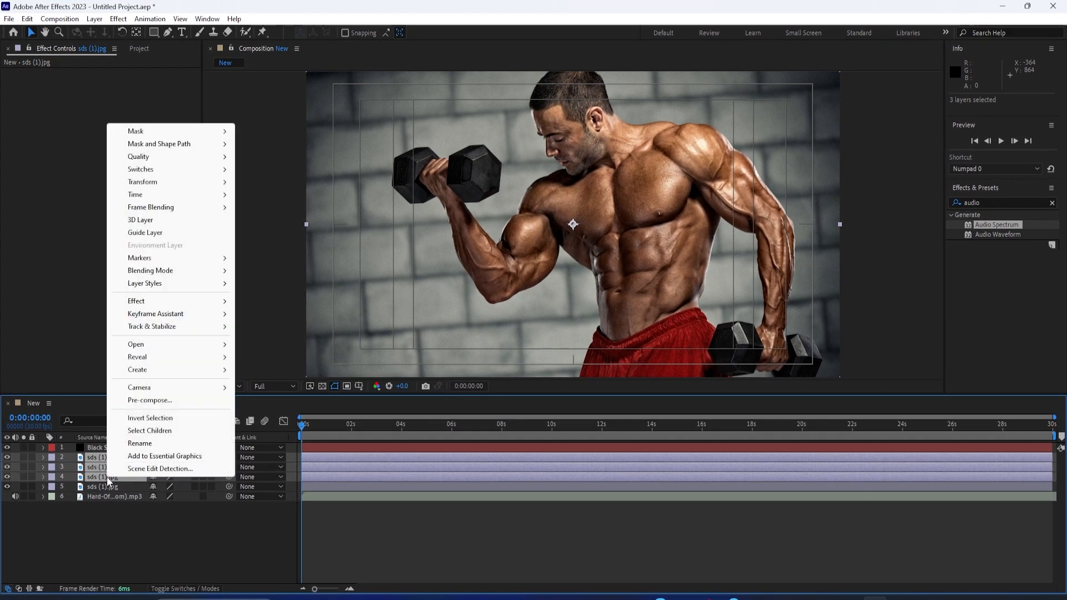
{"action": "left_click", "coordinate": [147, 400]}
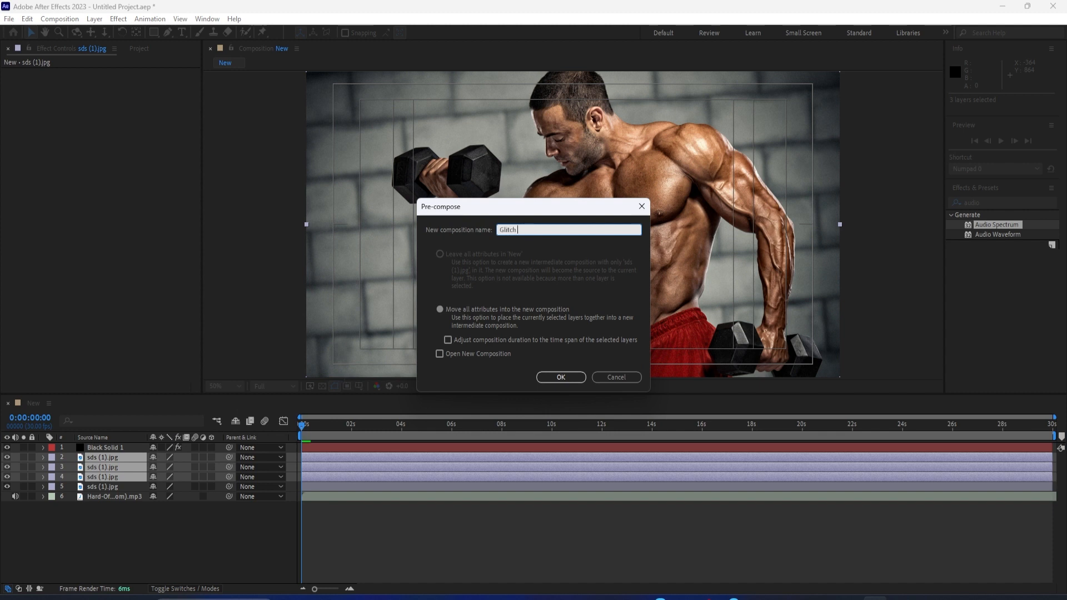
{"action": "type", "text": "Glitch RGB"}
{"action": "left_click", "coordinate": [546, 378]}
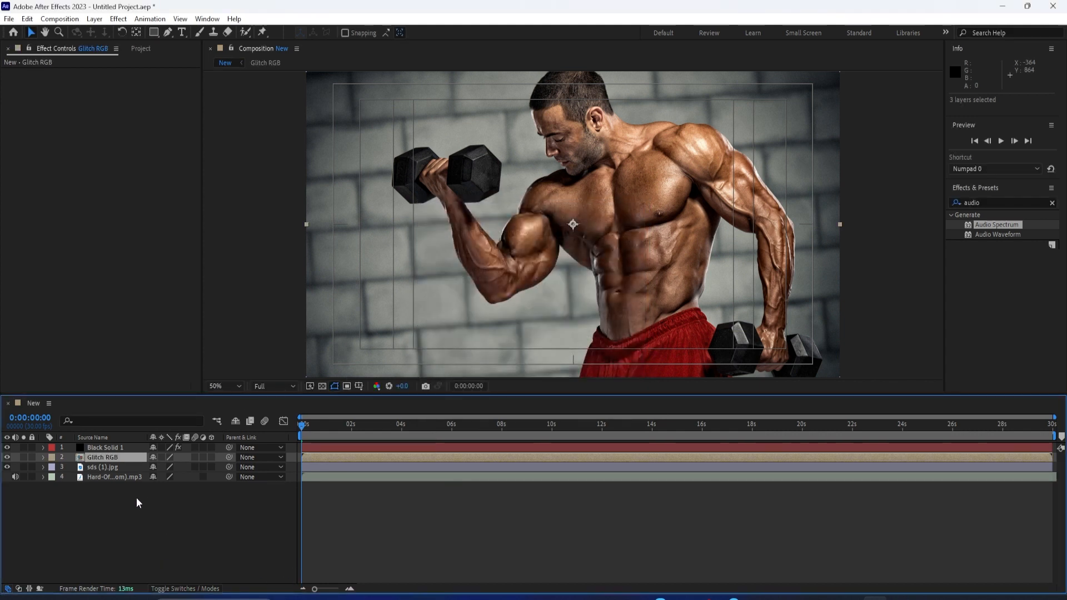
Open the Glitch RGB composition and label its image layers 1, 2 and 3 Red, Blue and Green
{"action": "left_click", "coordinate": [95, 450]}
{"action": "double_click", "coordinate": [97, 457]}
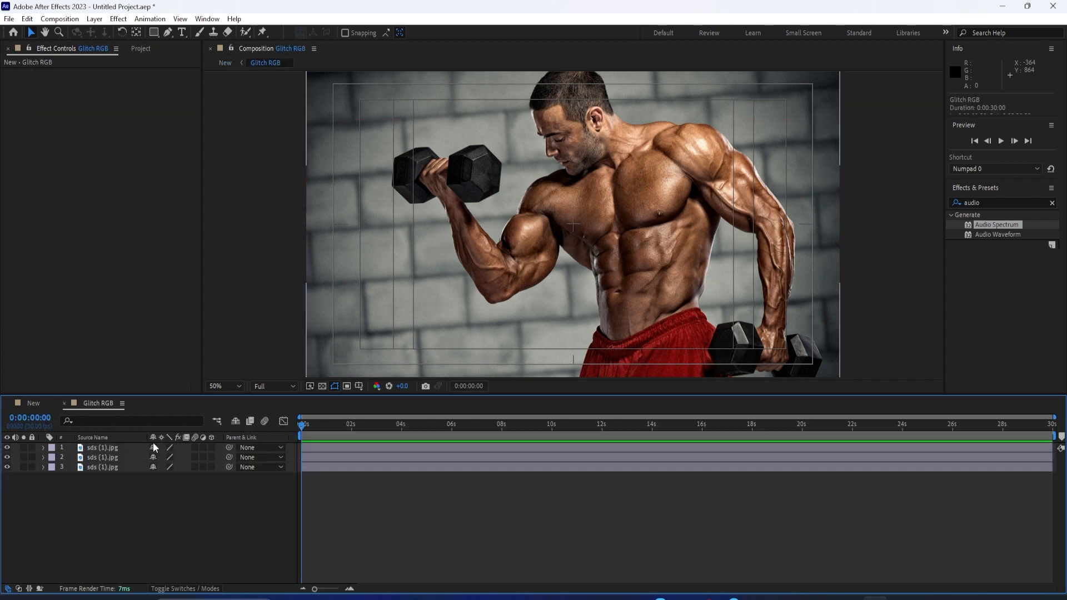
{"action": "left_click", "coordinate": [49, 453]}
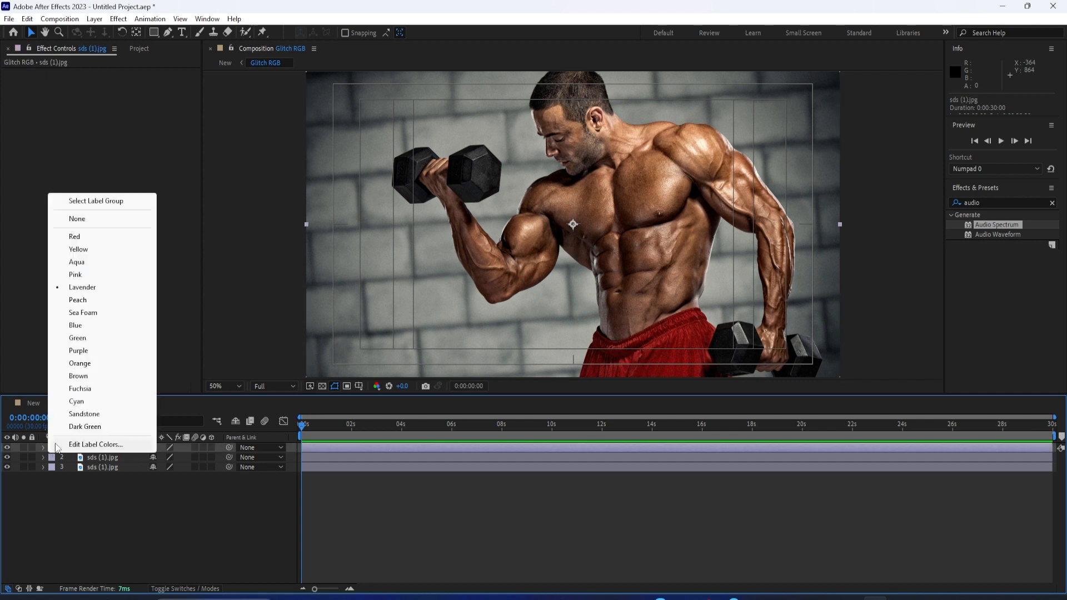
{"action": "left_click", "coordinate": [98, 236]}
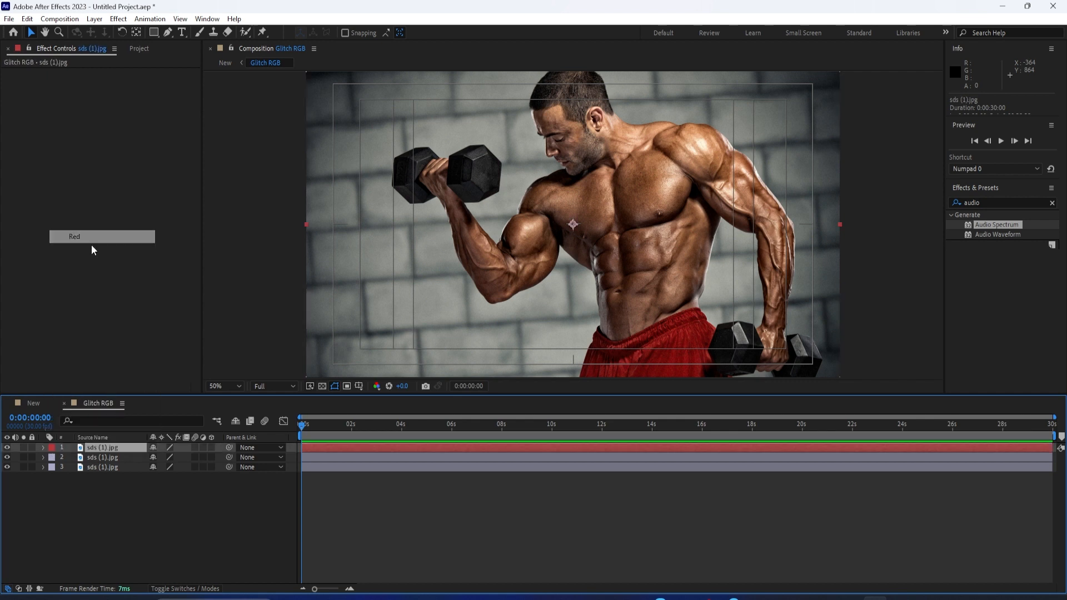
{"action": "left_click", "coordinate": [51, 458]}
{"action": "left_click", "coordinate": [78, 336]}
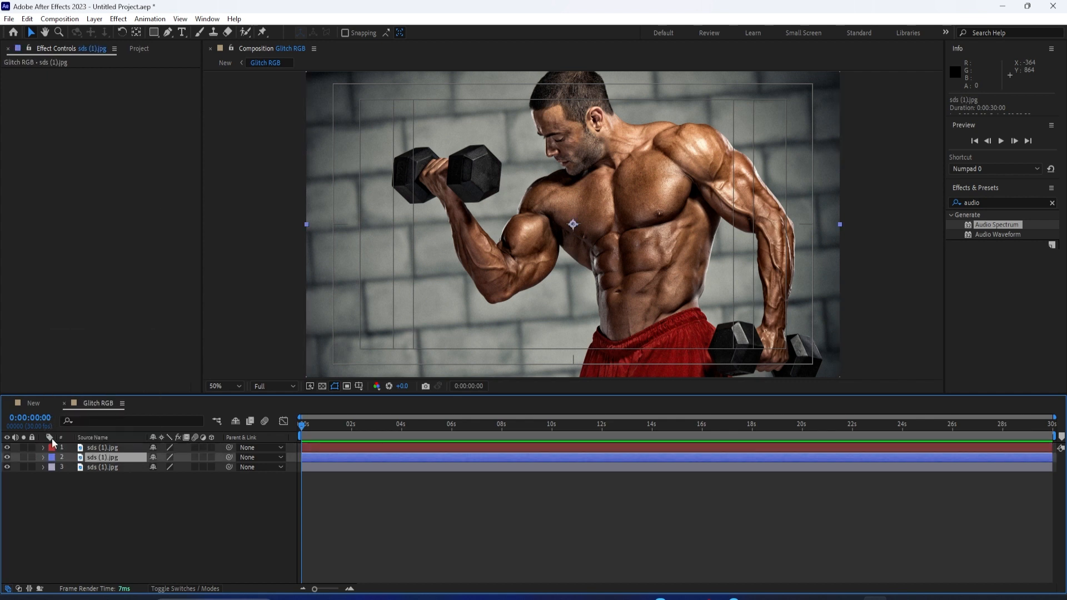
{"action": "left_click", "coordinate": [51, 467]}
{"action": "left_click", "coordinate": [77, 358]}
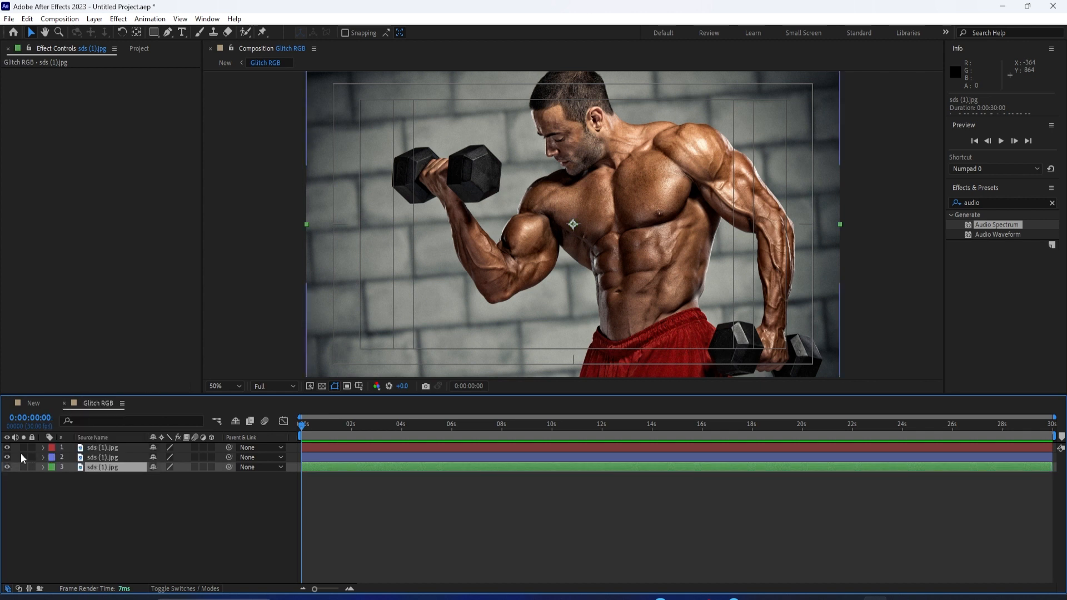
Apply the Set Channels effect to the red-labelled layer and set its green and blue channels to Off
{"action": "left_click", "coordinate": [121, 448]}
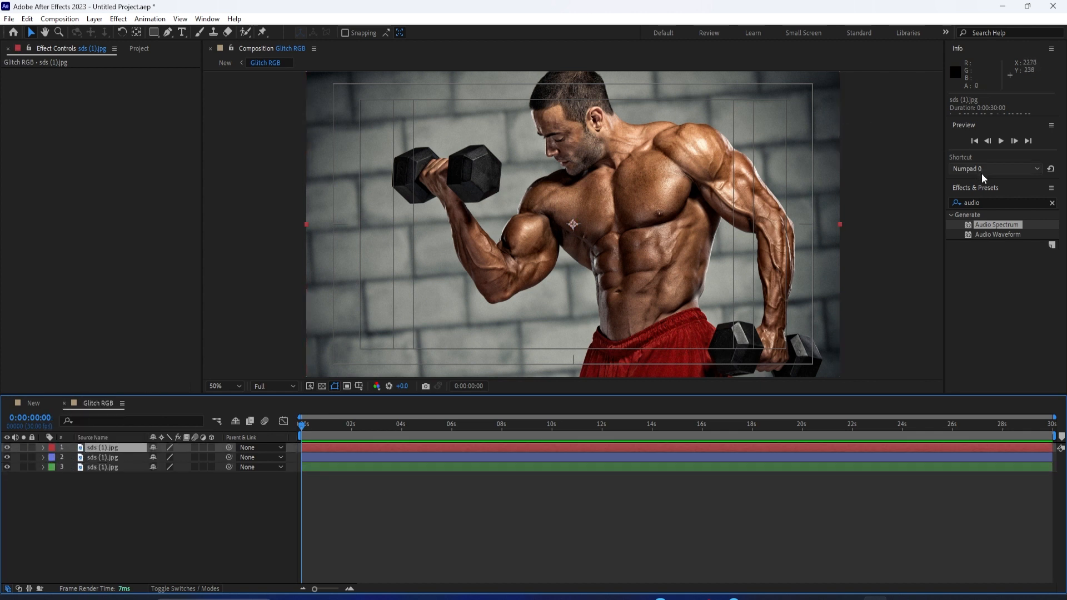
{"action": "double_click", "coordinate": [982, 203]}
{"action": "type", "text": "set"}
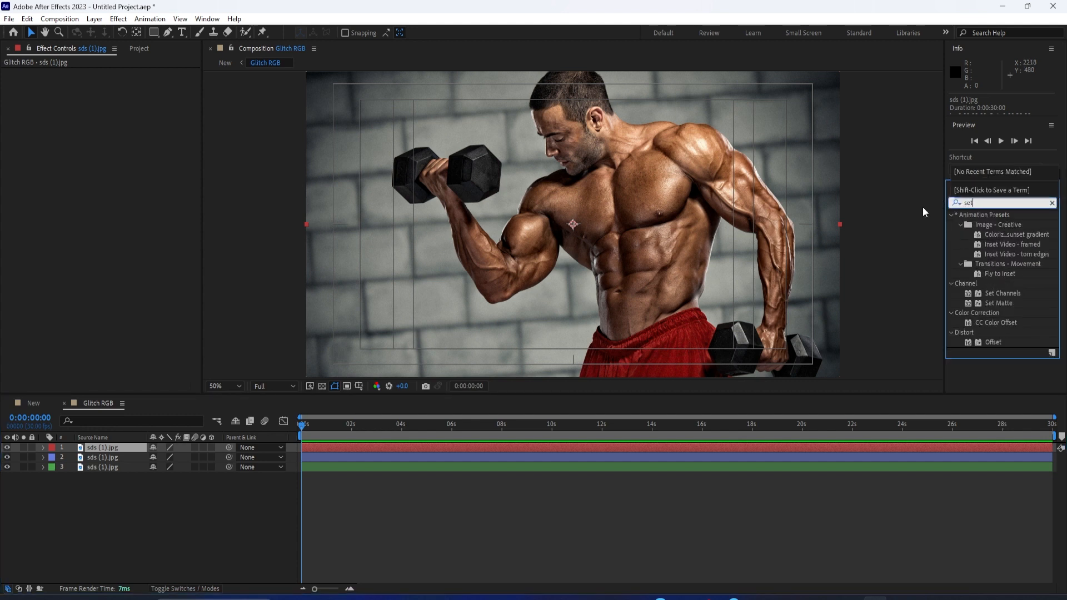
{"action": "left_click_drag", "start_coordinate": [982, 295], "coordinate": [135, 168]}
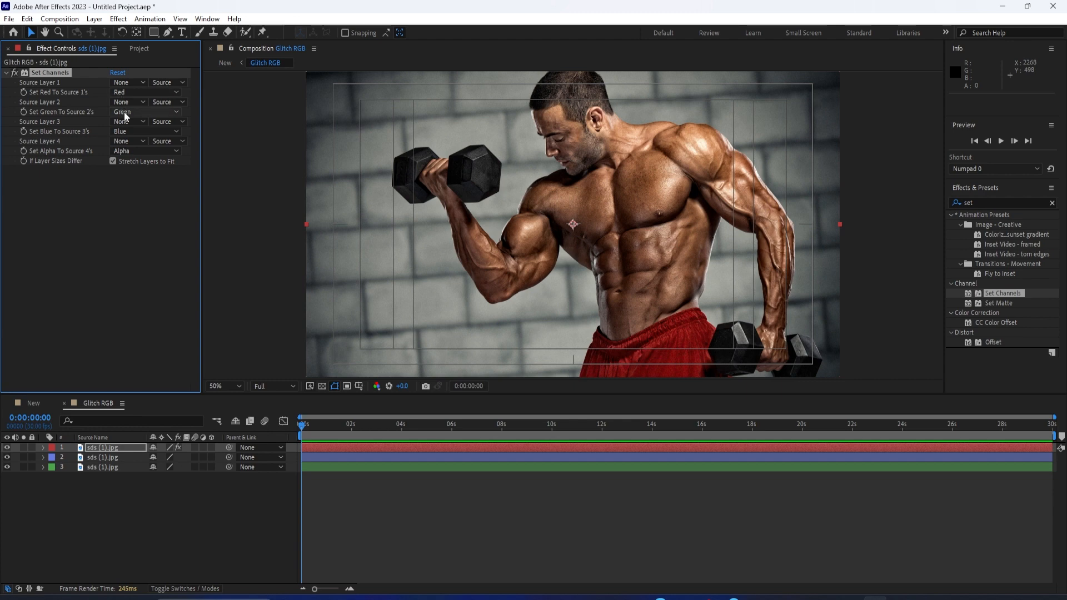
{"action": "left_click", "coordinate": [124, 112]}
{"action": "left_click", "coordinate": [135, 238]}
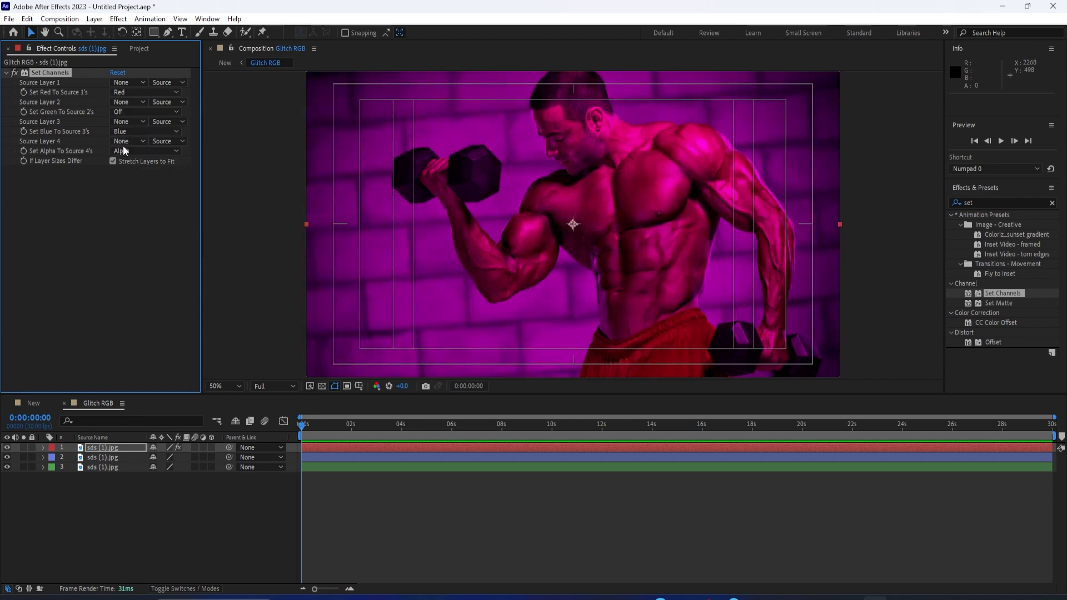
{"action": "left_click", "coordinate": [124, 132]}
{"action": "left_click", "coordinate": [135, 257]}
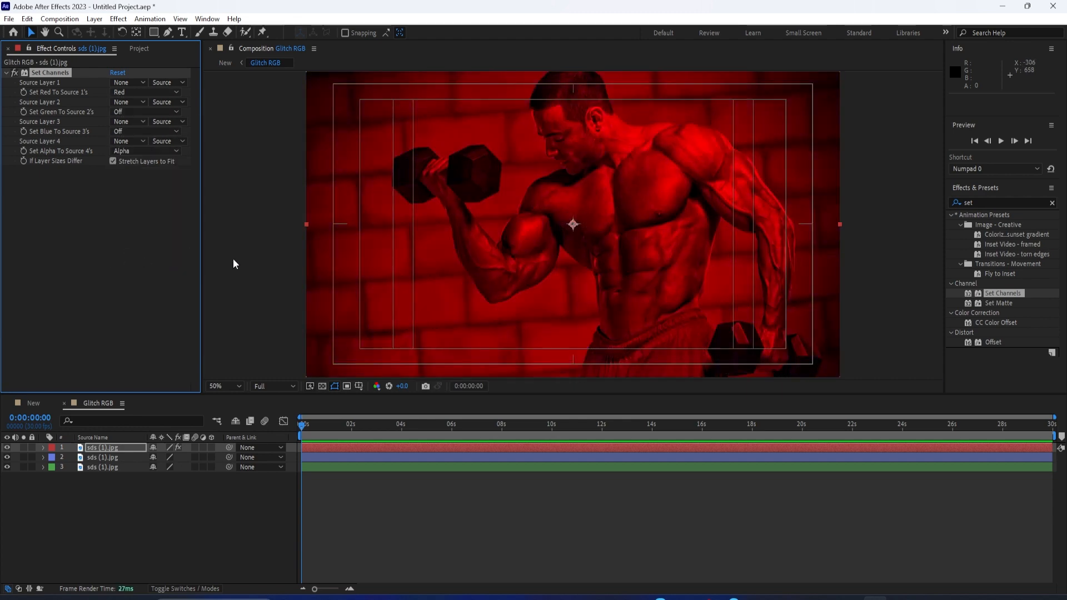
With the red-labelled layer hidden, apply Set Channels to the blue-labelled layer and set its red and green channels to Off
{"action": "left_click", "coordinate": [8, 448]}
{"action": "left_click", "coordinate": [85, 458]}
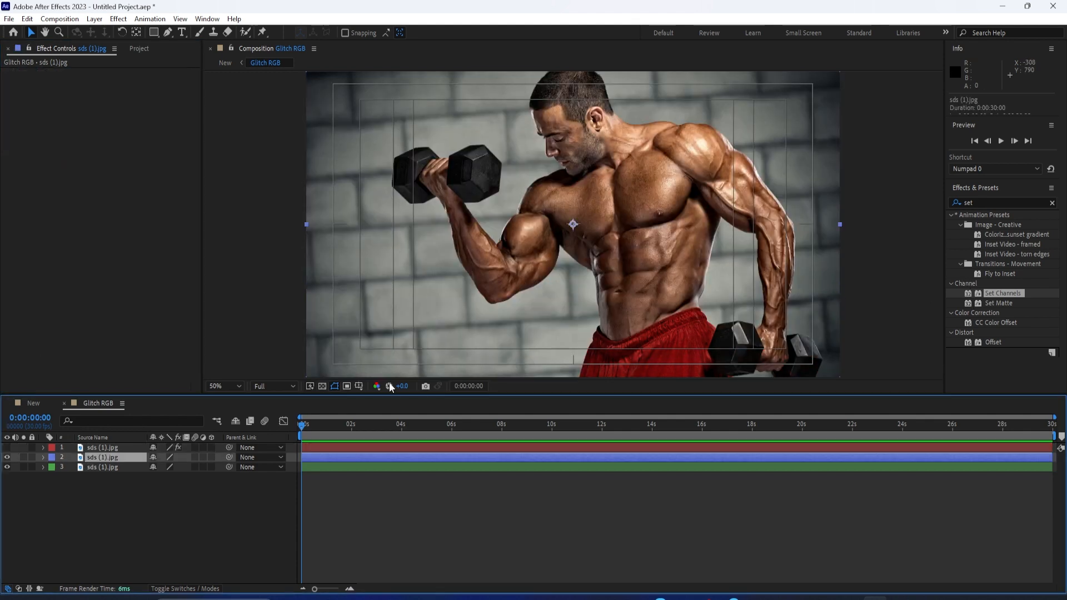
{"action": "left_click_drag", "start_coordinate": [982, 294], "coordinate": [99, 459]}
{"action": "left_click", "coordinate": [129, 90]}
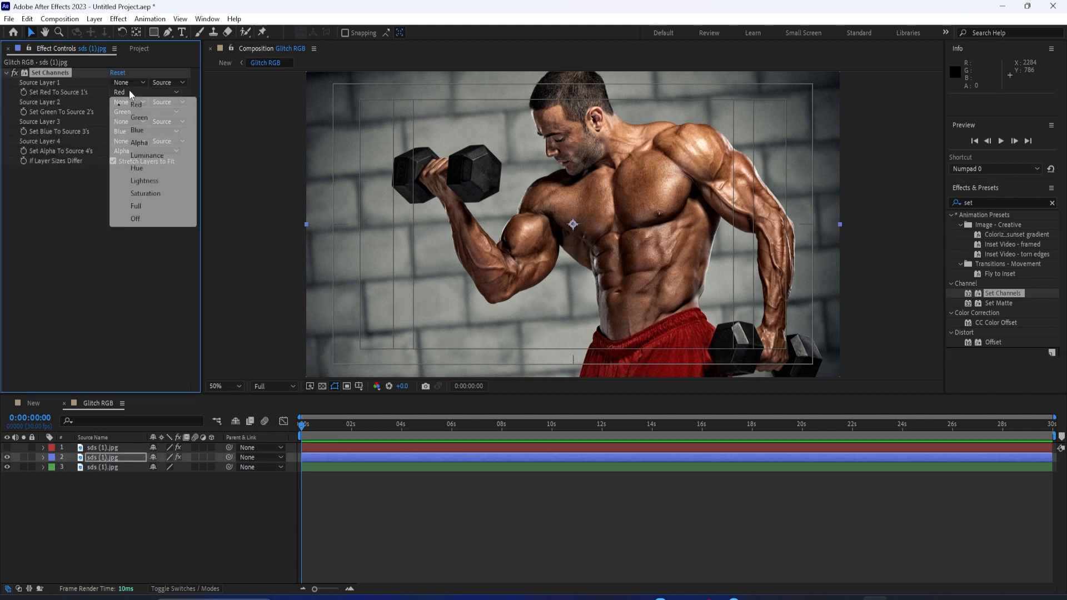
{"action": "left_click", "coordinate": [137, 218]}
{"action": "left_click", "coordinate": [130, 112]}
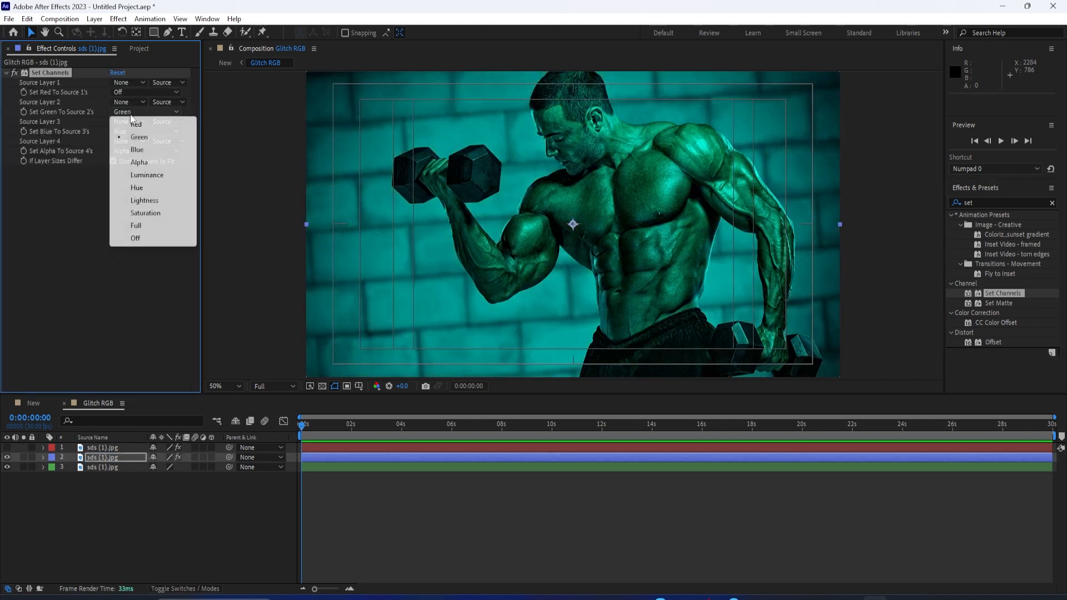
{"action": "left_click", "coordinate": [134, 238]}
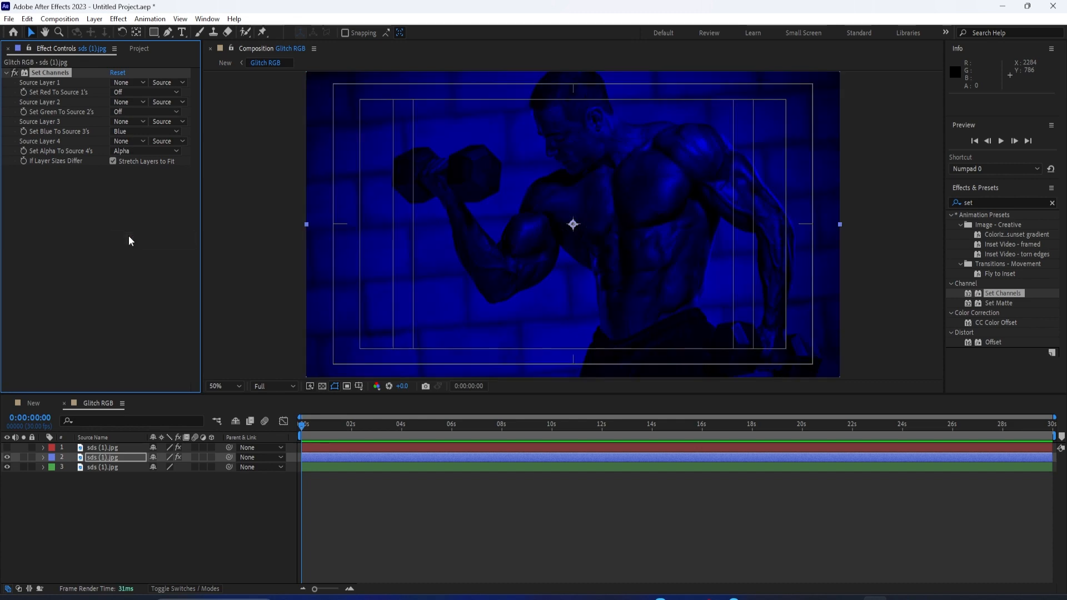
With the blue-labelled layer hidden, apply Set Channels to the green-labelled layer and set its red and blue channels to Off
{"action": "left_click", "coordinate": [97, 468]}
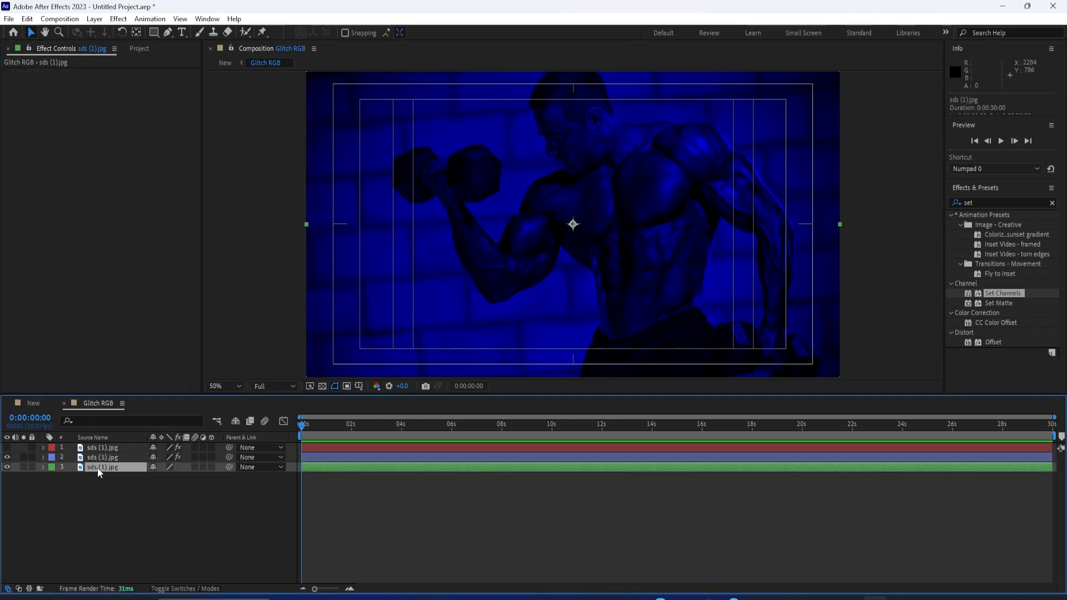
{"action": "left_click", "coordinate": [8, 458]}
{"action": "left_click_drag", "start_coordinate": [1000, 293], "coordinate": [129, 468]}
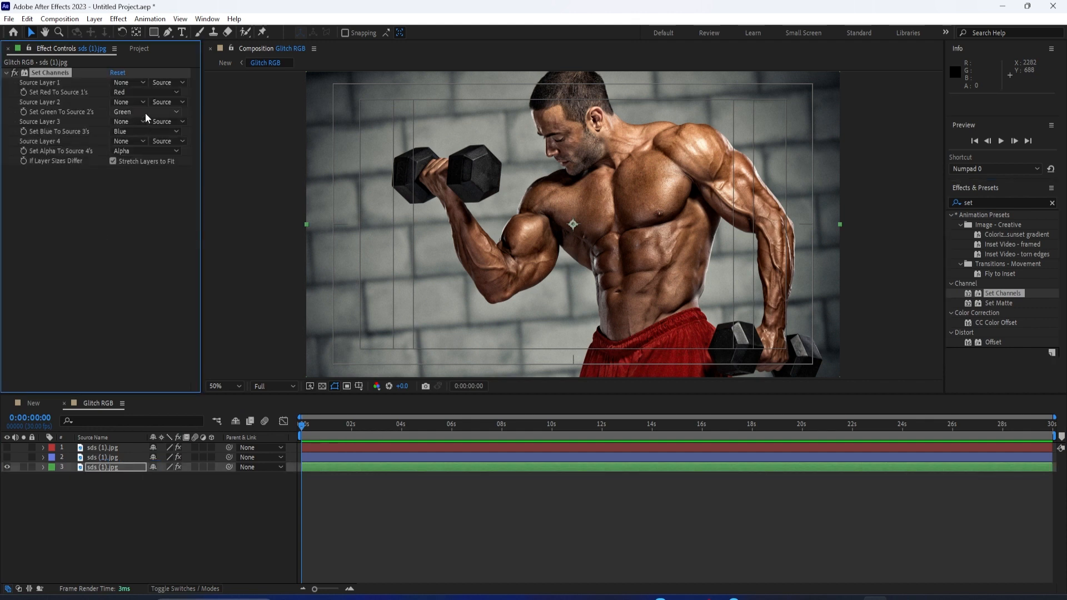
{"action": "left_click", "coordinate": [128, 95]}
{"action": "left_click", "coordinate": [134, 221]}
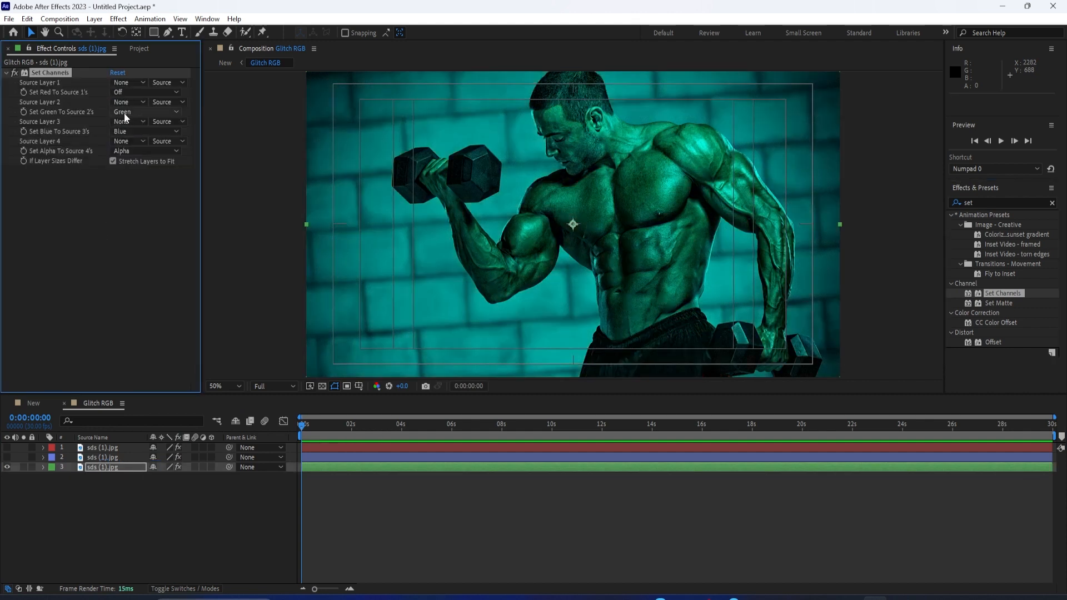
{"action": "left_click", "coordinate": [131, 132]}
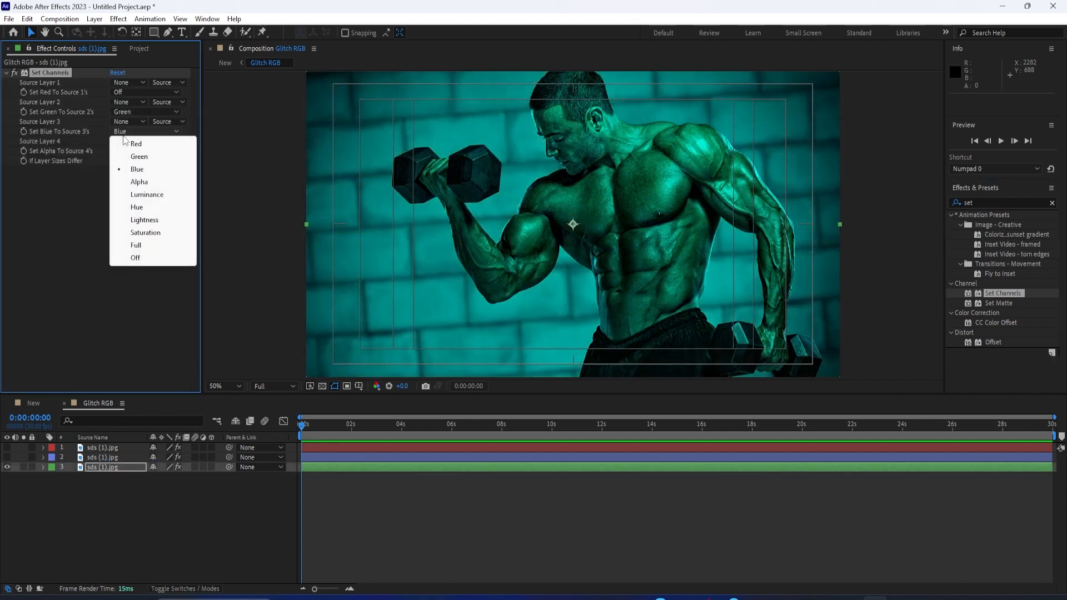
{"action": "left_click", "coordinate": [129, 259]}
Unhide the blue- and red-labelled layers and apply Wiggle - position to the red-labelled one with a Wiggle Amount of 70 pixels
{"action": "left_click", "coordinate": [7, 457]}
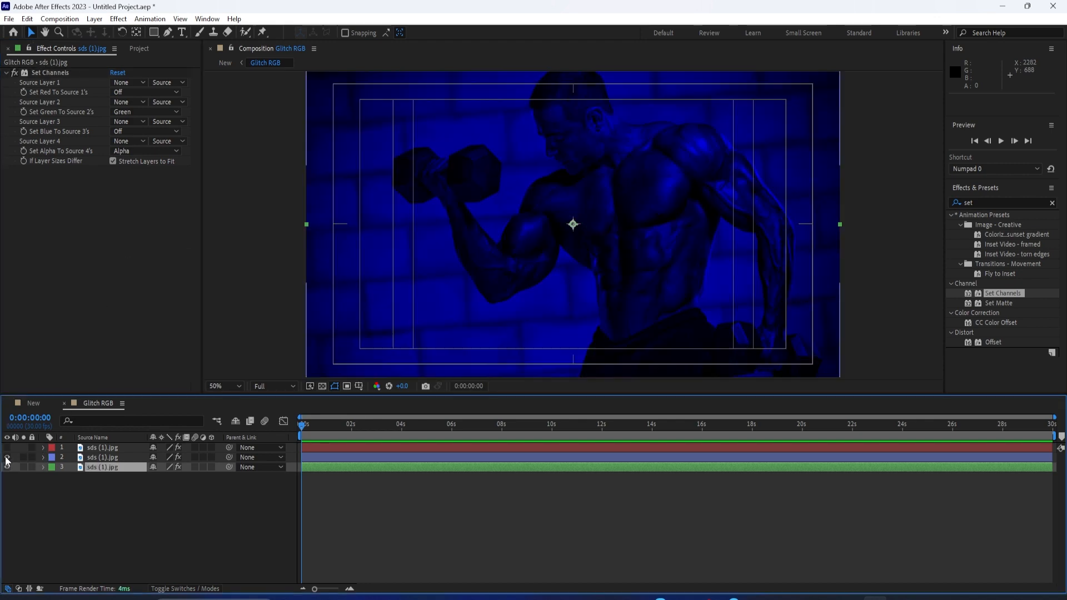
{"action": "left_click", "coordinate": [7, 448]}
{"action": "left_click", "coordinate": [62, 448]}
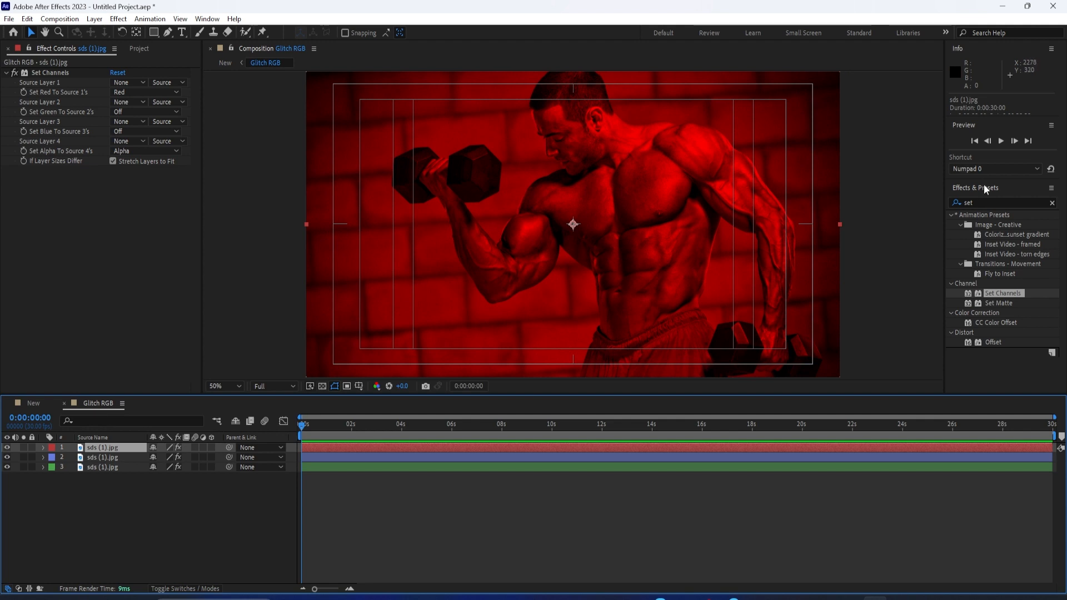
{"action": "left_click", "coordinate": [979, 203]}
{"action": "type", "text": "wig"}
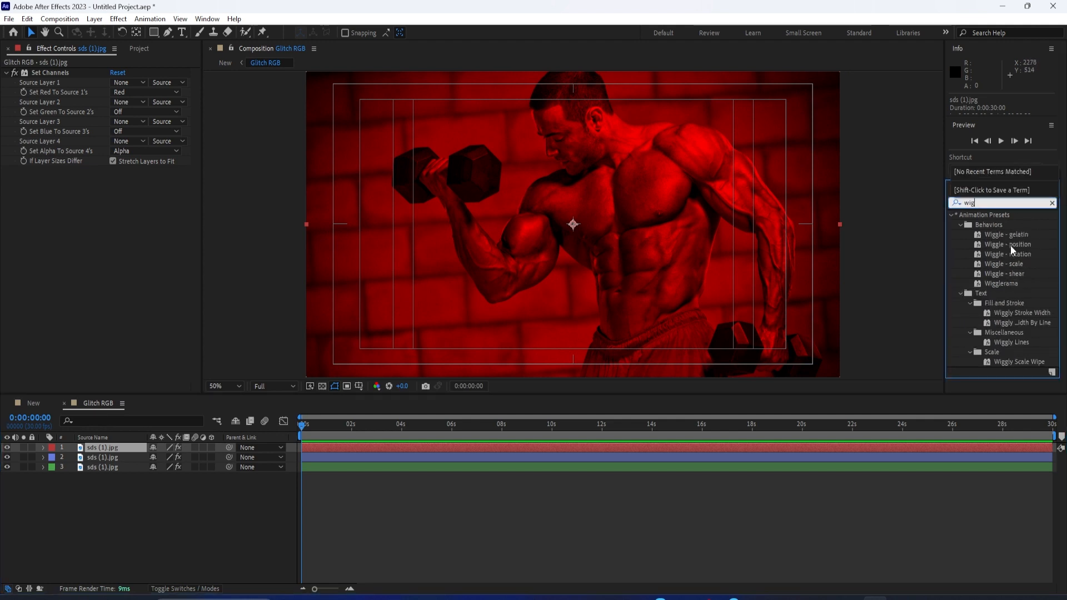
{"action": "left_click_drag", "start_coordinate": [1010, 245], "coordinate": [107, 208]}
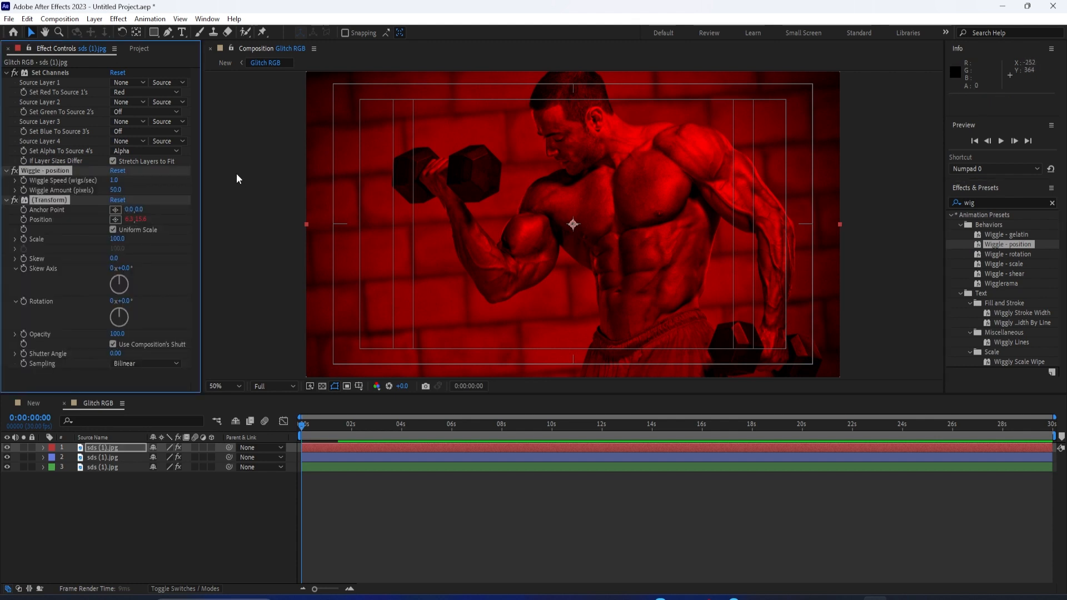
{"action": "left_click", "coordinate": [114, 191]}
{"action": "type", "text": "70"}
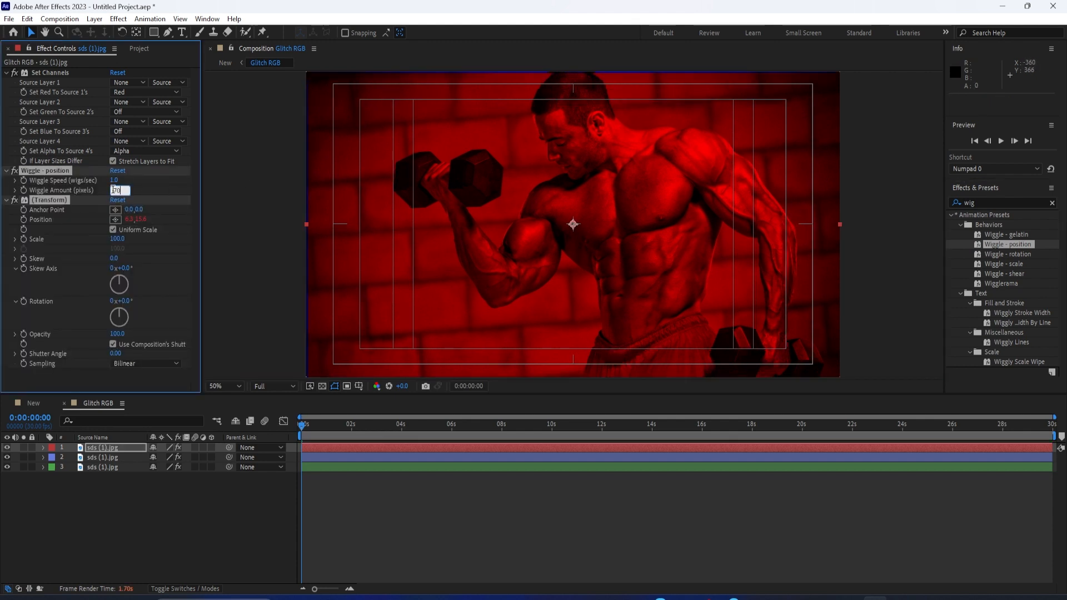
Apply Wiggle - position to the blue-labelled layer with a Wiggle Speed of 0.8 and a Wiggle Amount of 60 pixels
{"action": "left_click", "coordinate": [101, 457]}
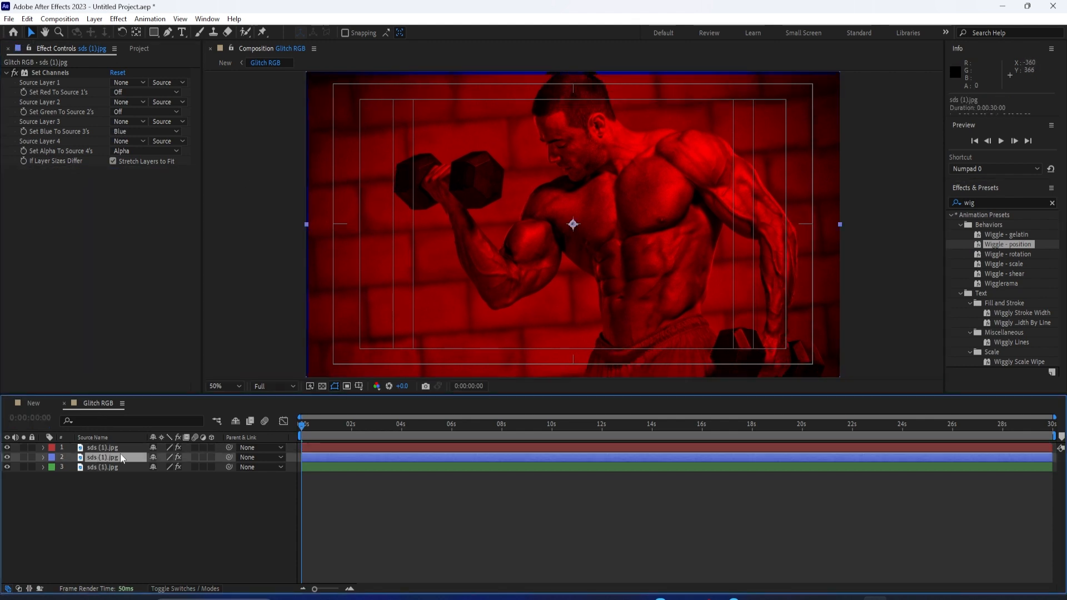
{"action": "left_click_drag", "start_coordinate": [985, 246], "coordinate": [103, 456]}
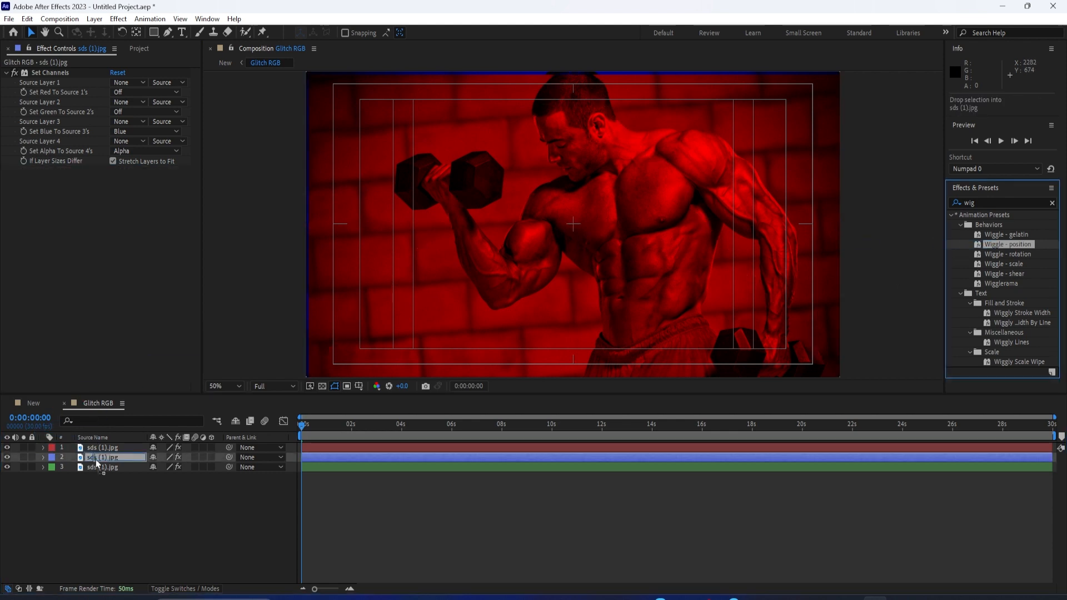
{"action": "left_click", "coordinate": [114, 181]}
{"action": "type", "text": "0.8"}
{"action": "left_click", "coordinate": [115, 190]}
{"action": "type", "text": "60"}
{"action": "left_click", "coordinate": [298, 270]}
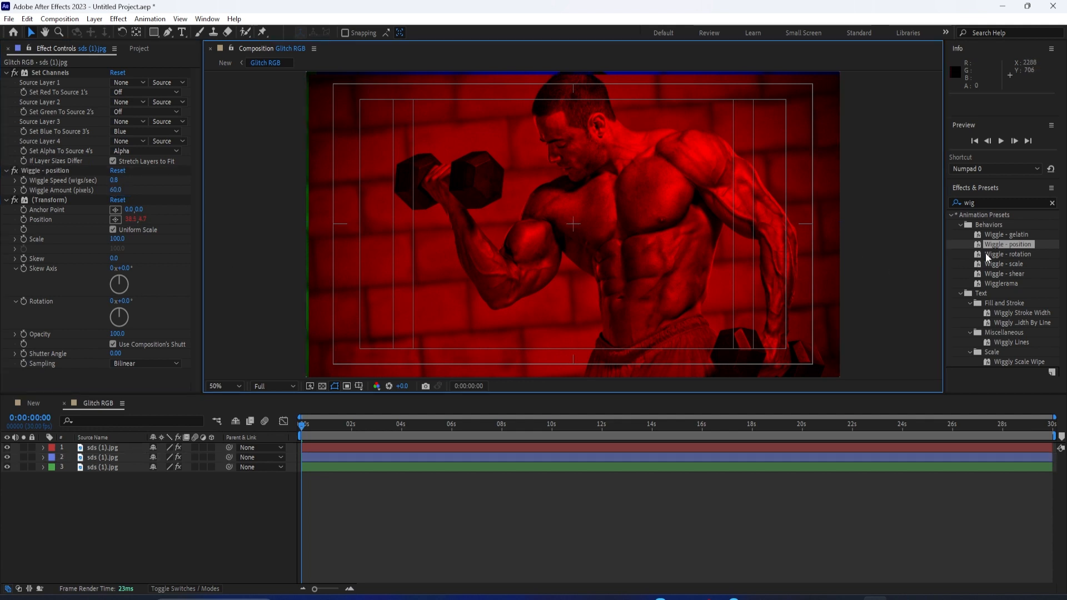
Apply Wiggle - position to the green-labelled layer with a Wiggle Speed of 0.5 and a Wiggle Amount of 80 pixels
{"action": "left_click_drag", "start_coordinate": [990, 246], "coordinate": [81, 458]}
{"action": "left_click", "coordinate": [84, 468]}
{"action": "left_click_drag", "start_coordinate": [997, 244], "coordinate": [84, 467]}
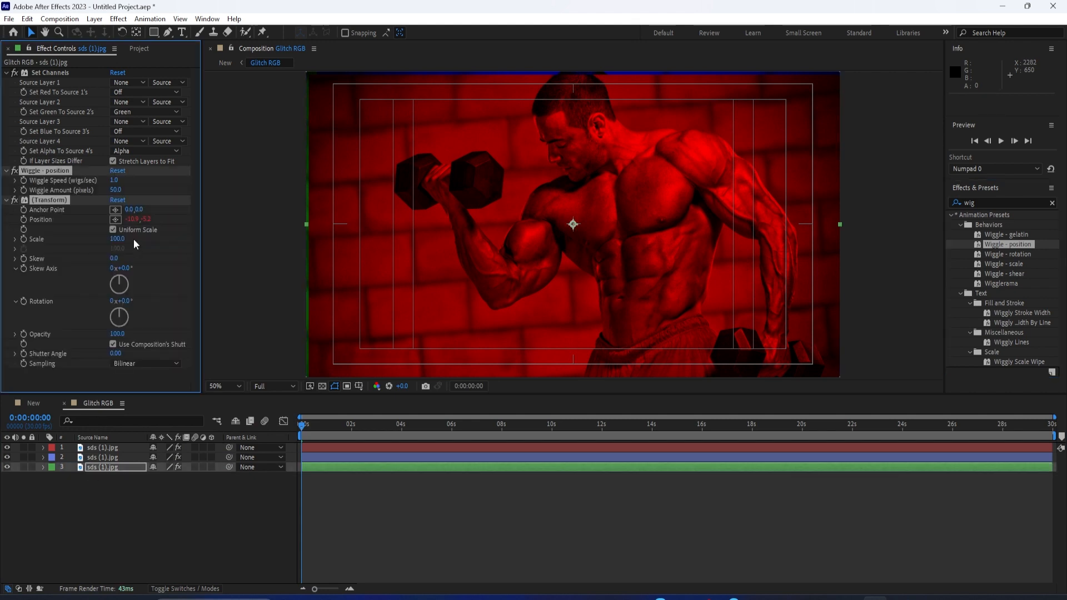
{"action": "left_click", "coordinate": [115, 180]}
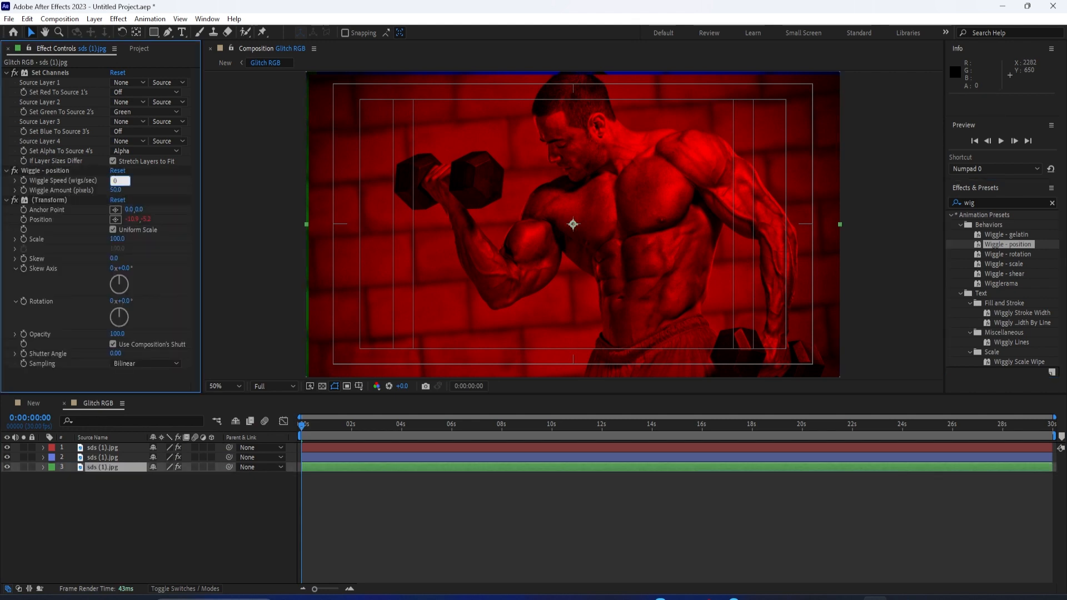
{"action": "left_click", "coordinate": [116, 190]}
{"action": "type", "text": "80"}
{"action": "left_click", "coordinate": [215, 229]}
Set the blending mode to Add on the red- and green-labelled layers and to Lighten on the blue-labelled layer
{"action": "right_click", "coordinate": [105, 444]}
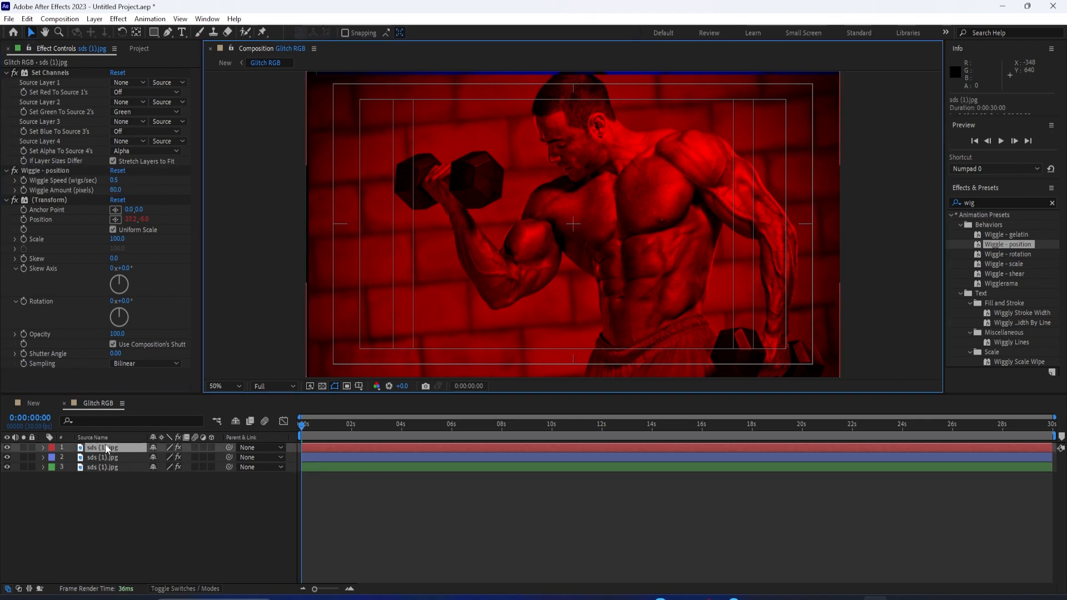
{"action": "mouse_move", "coordinate": [161, 237]}
{"action": "left_click", "coordinate": [288, 233]}
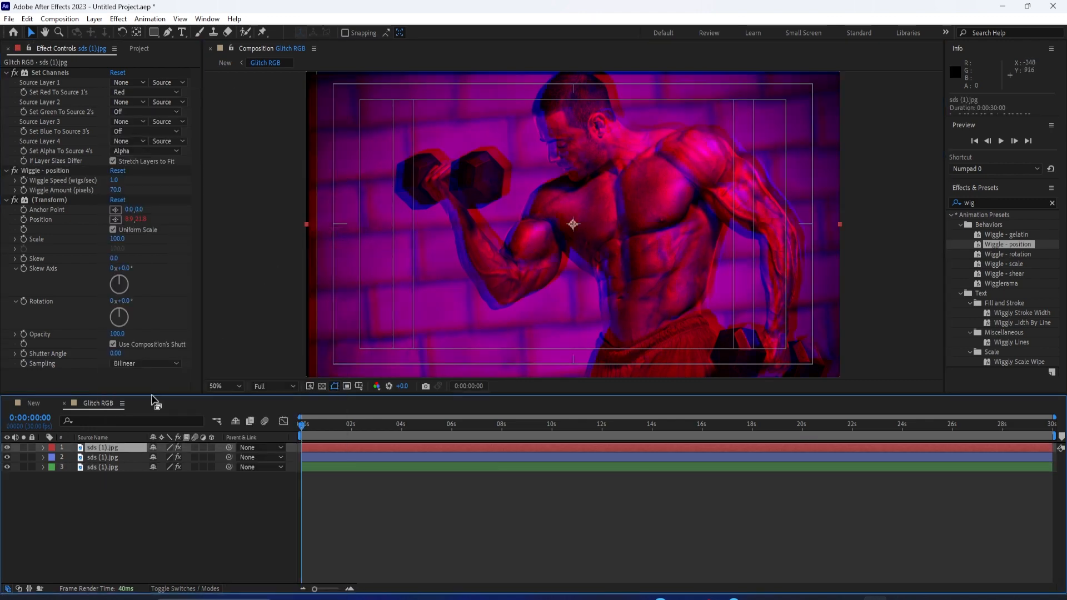
{"action": "right_click", "coordinate": [109, 454]}
{"action": "mouse_move", "coordinate": [172, 248]}
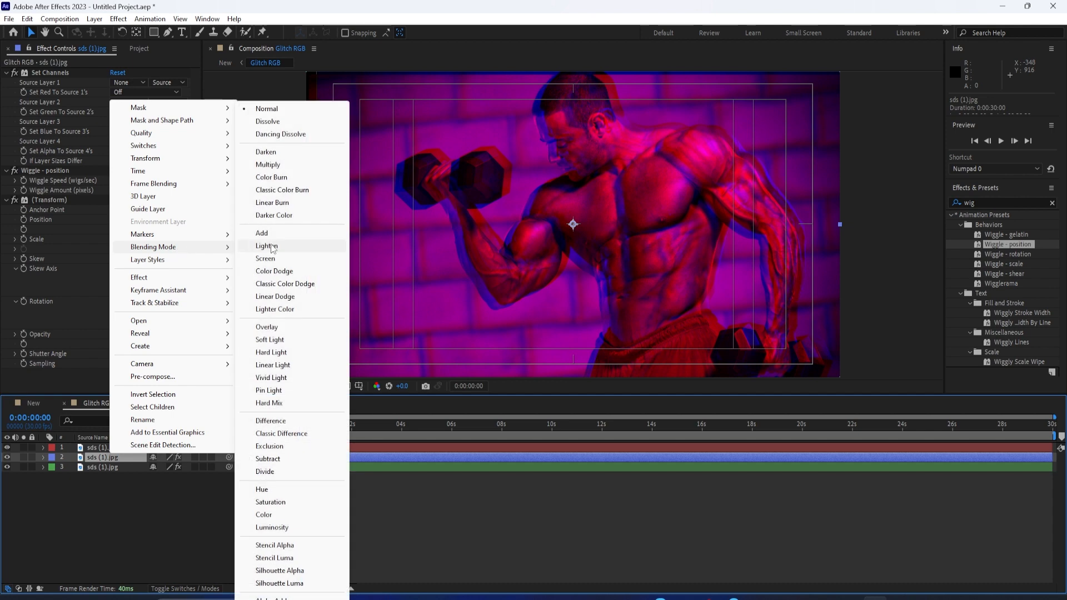
{"action": "left_click", "coordinate": [289, 246]}
{"action": "left_click", "coordinate": [108, 466]}
{"action": "right_click", "coordinate": [108, 465]}
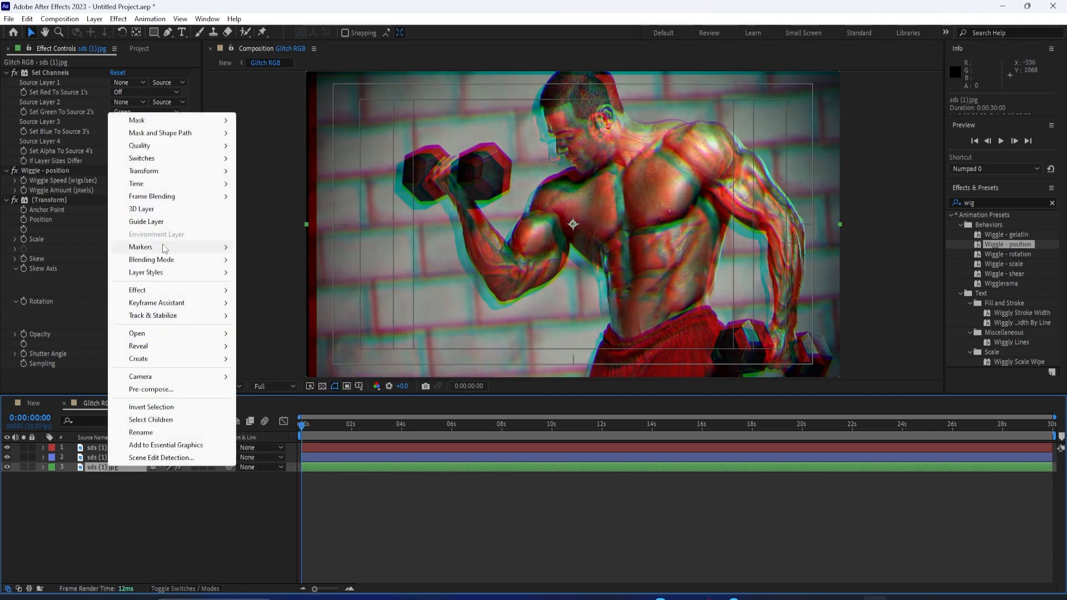
{"action": "mouse_move", "coordinate": [167, 259]}
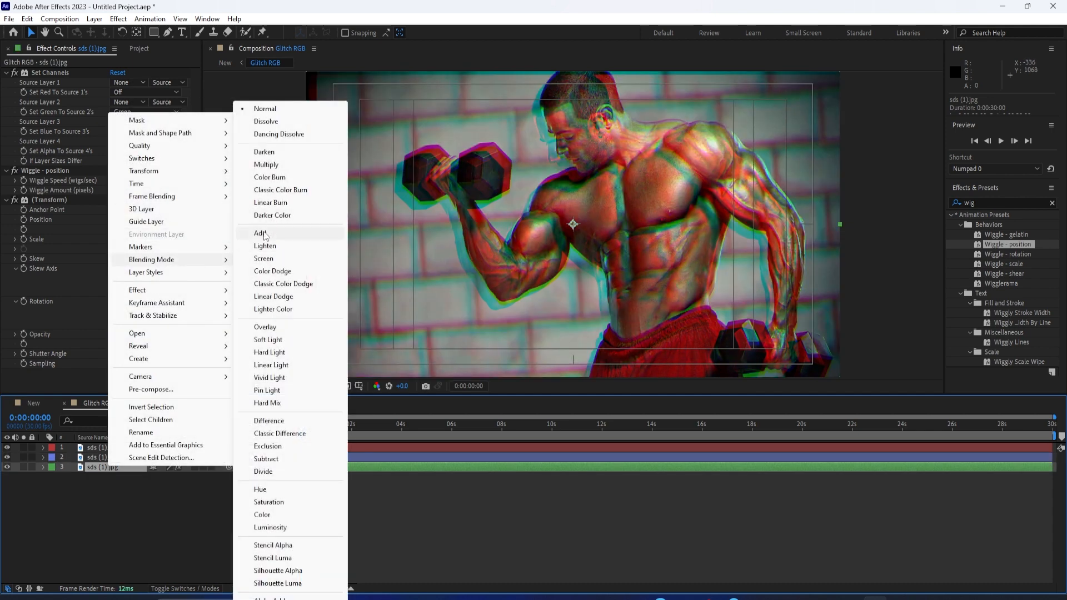
{"action": "left_click", "coordinate": [261, 234]}
In the New composition, convert the MP3 layer's audio to keyframes and move the generated amplitude layer directly above the MP3
{"action": "left_click", "coordinate": [40, 402]}
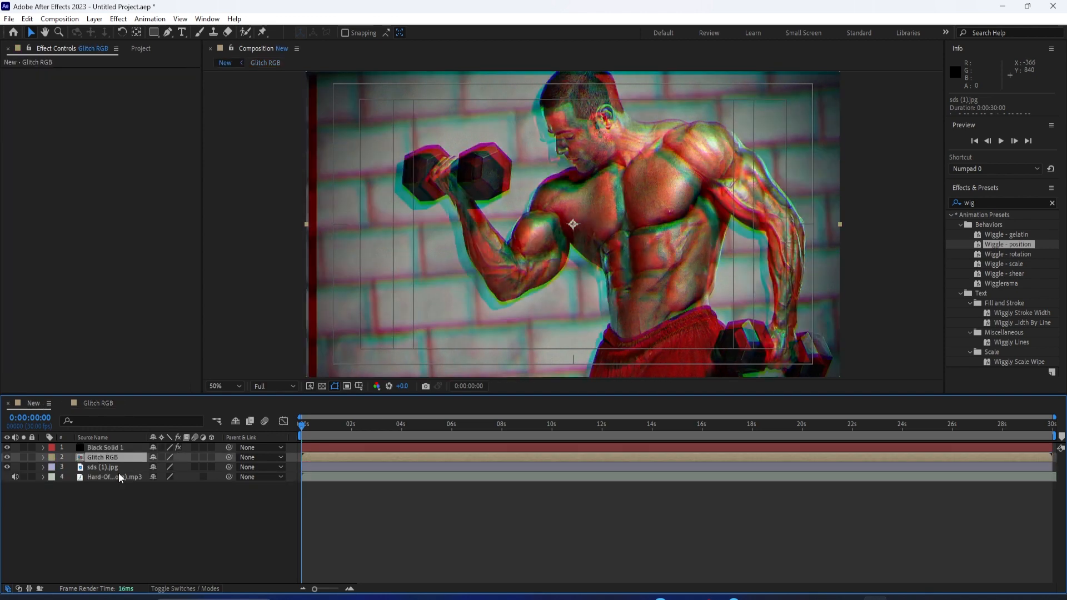
{"action": "left_click", "coordinate": [94, 479]}
{"action": "right_click", "coordinate": [91, 479]}
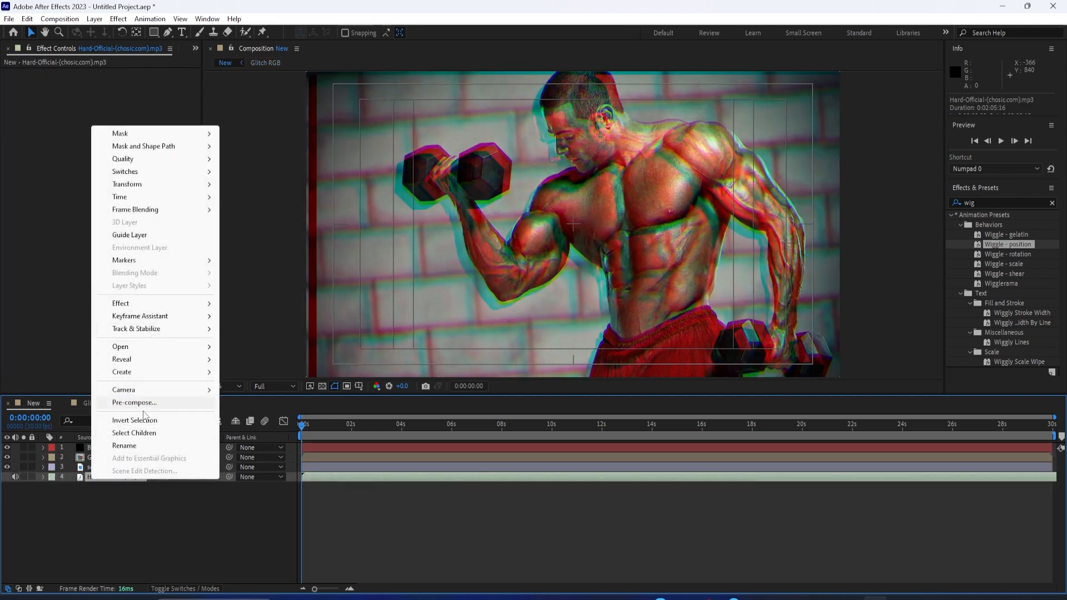
{"action": "mouse_move", "coordinate": [143, 321]}
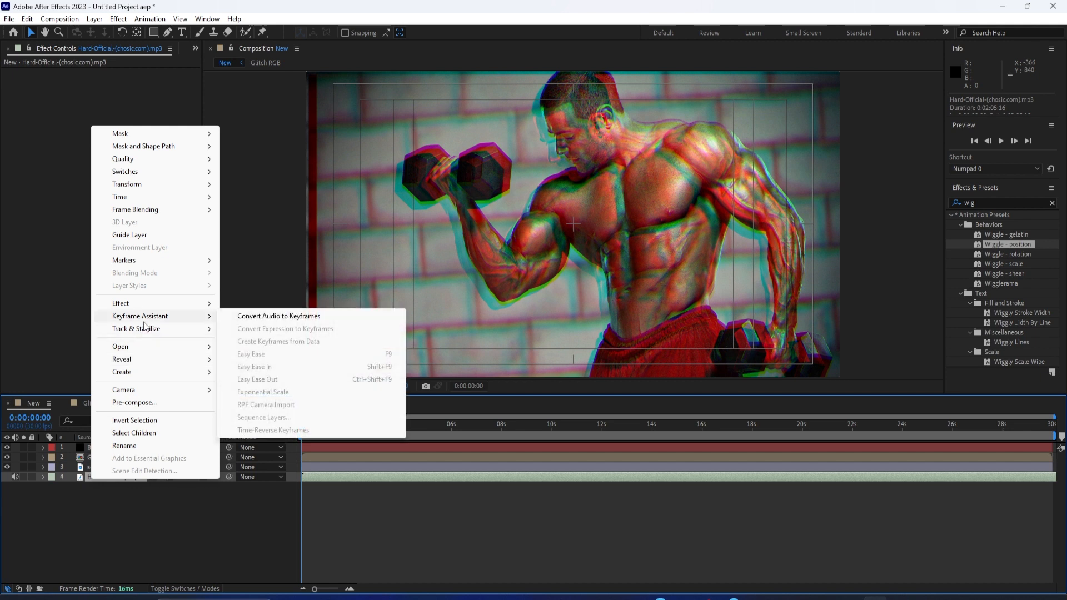
{"action": "left_click", "coordinate": [264, 316]}
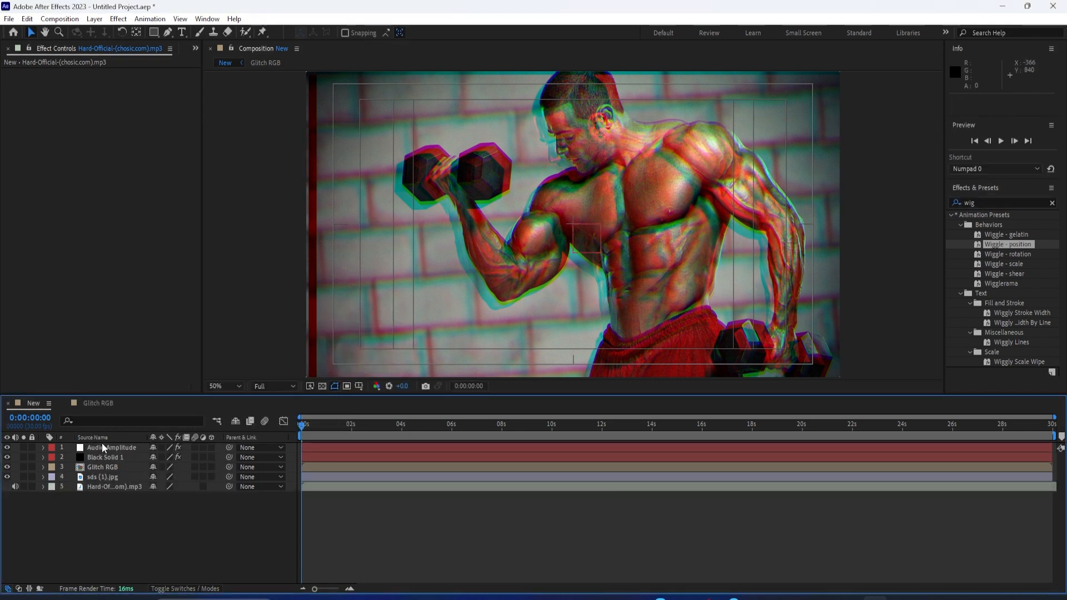
{"action": "left_click_drag", "start_coordinate": [101, 447], "coordinate": [103, 482]}
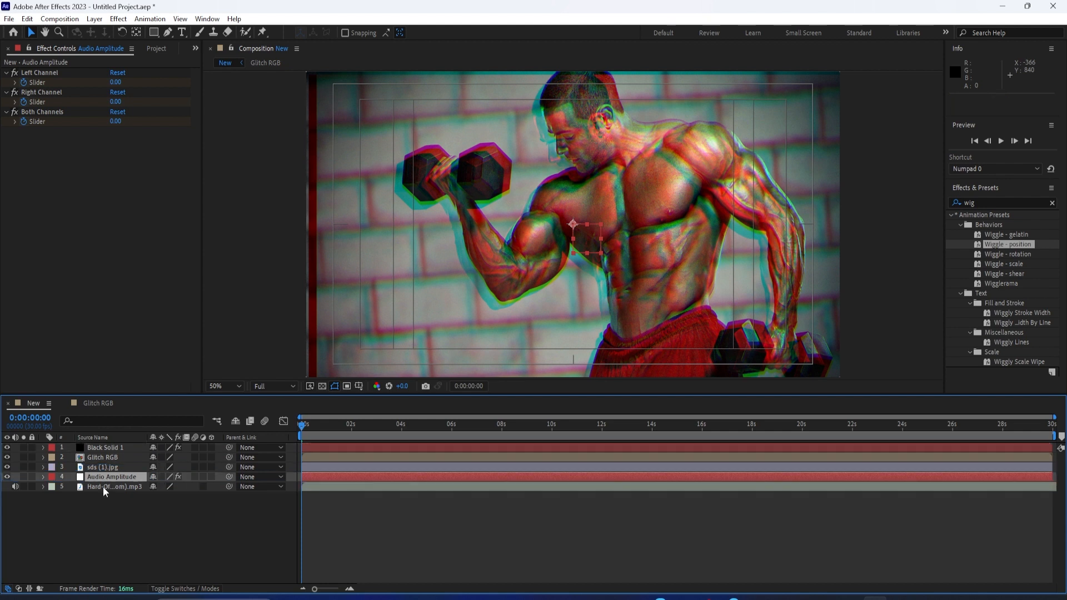
Delete the Left Channel and Right Channel effects from the Audio Amplitude layer and reveal the slider under Both Channels
{"action": "left_click", "coordinate": [43, 477]}
{"action": "left_click", "coordinate": [51, 489]}
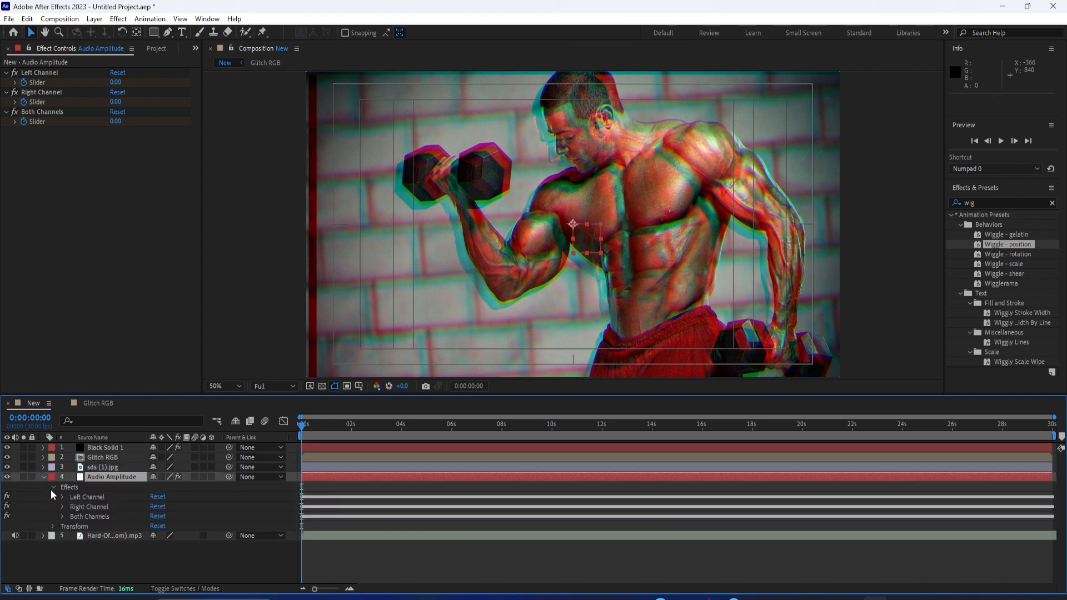
{"action": "left_click", "coordinate": [92, 498]}
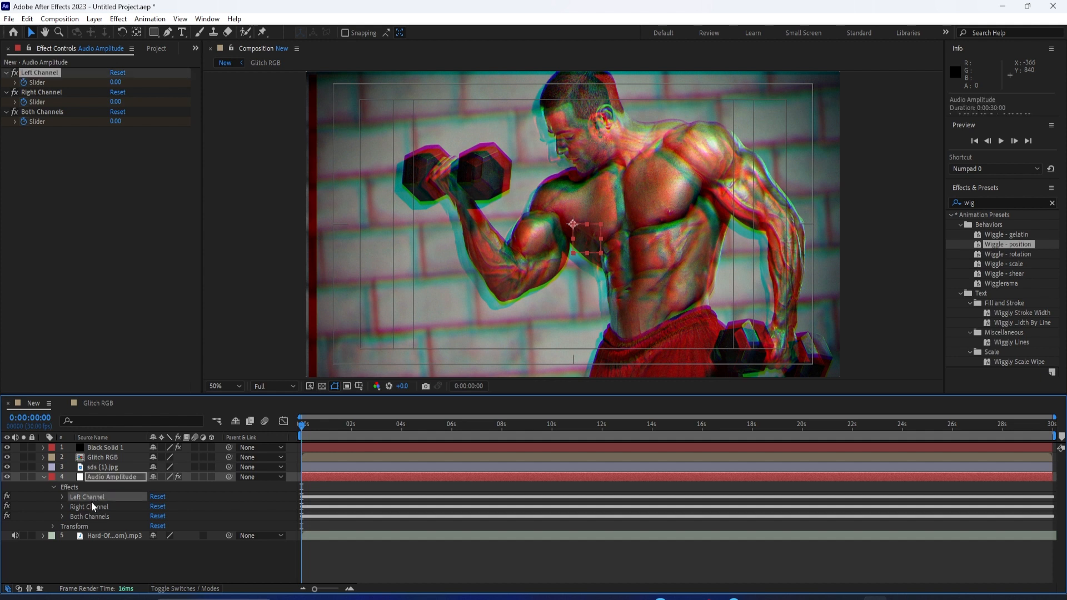
{"action": "left_click", "coordinate": [91, 505], "text": "shift"}
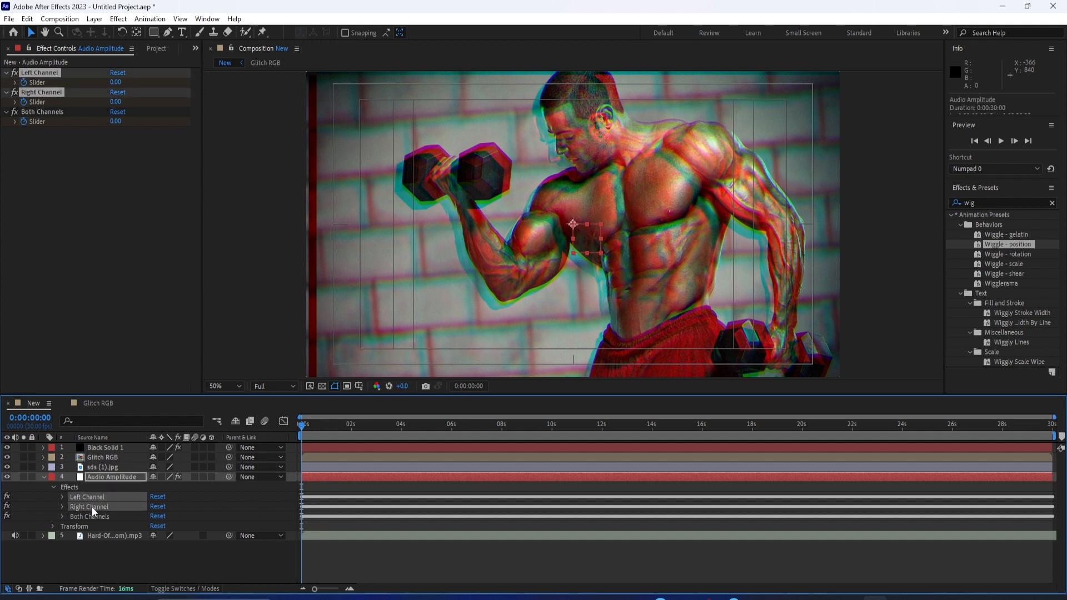
{"action": "key", "text": "Delete"}
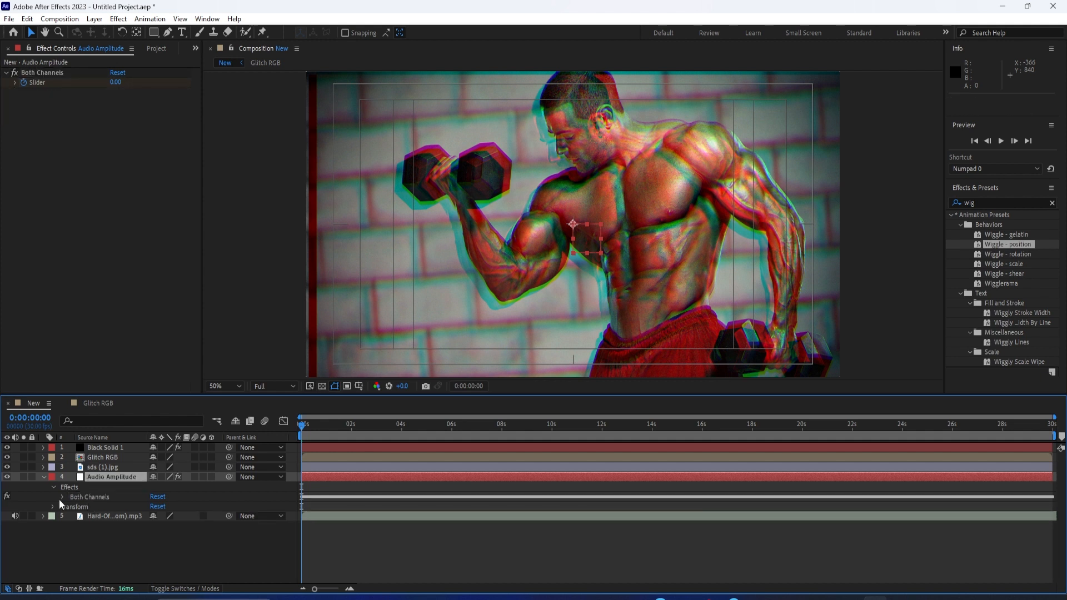
{"action": "left_click", "coordinate": [60, 497]}
{"action": "left_click", "coordinate": [115, 509]}
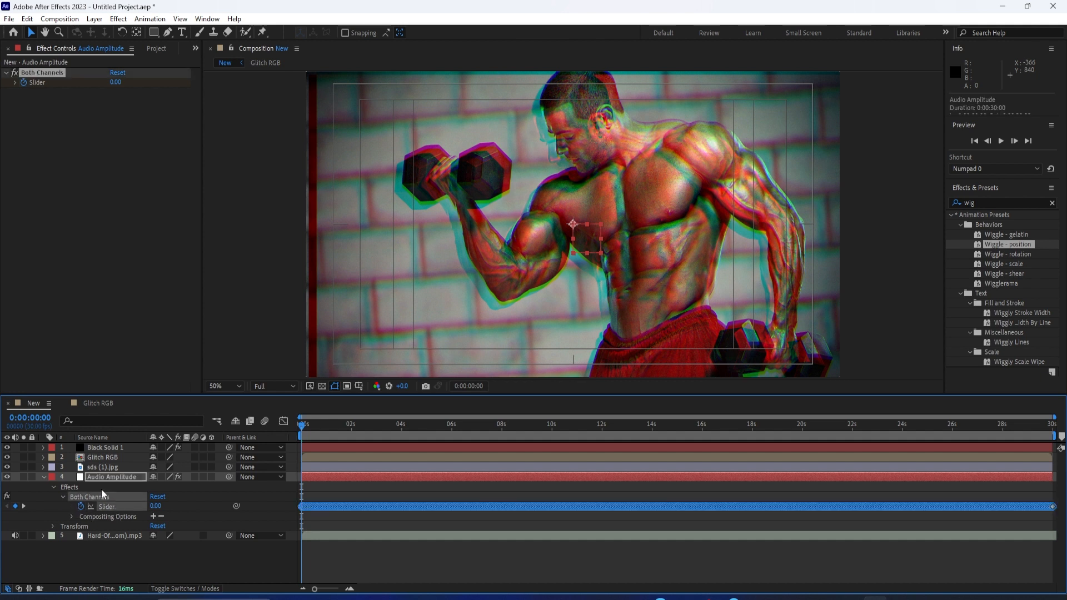
Apply the Wiggle - position preset to the Glitch RGB layer
{"action": "left_click", "coordinate": [89, 460]}
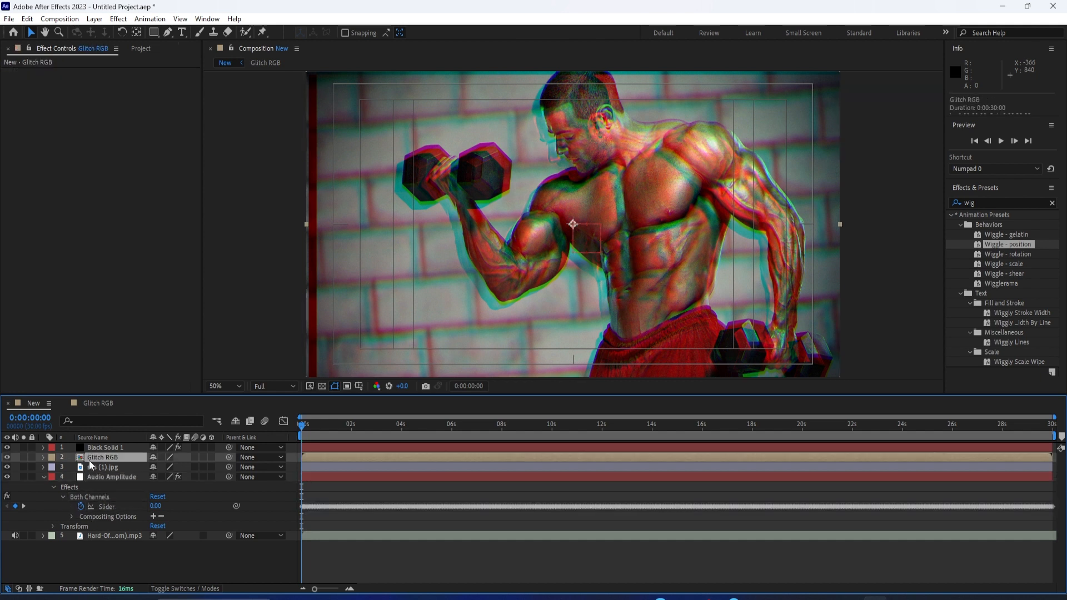
{"action": "left_click", "coordinate": [42, 460]}
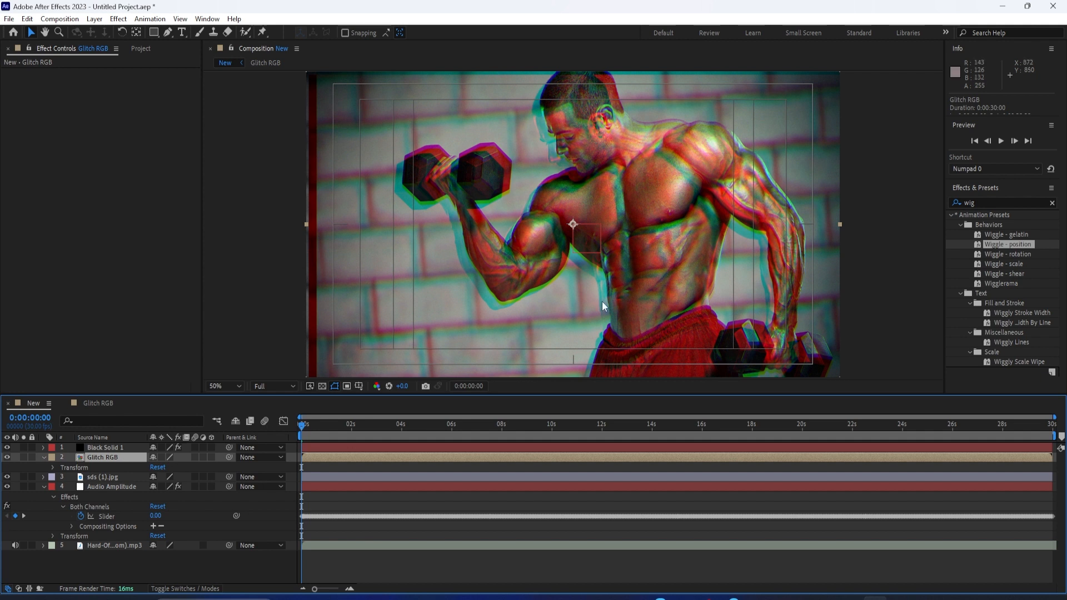
{"action": "left_click_drag", "start_coordinate": [984, 247], "coordinate": [96, 462]}
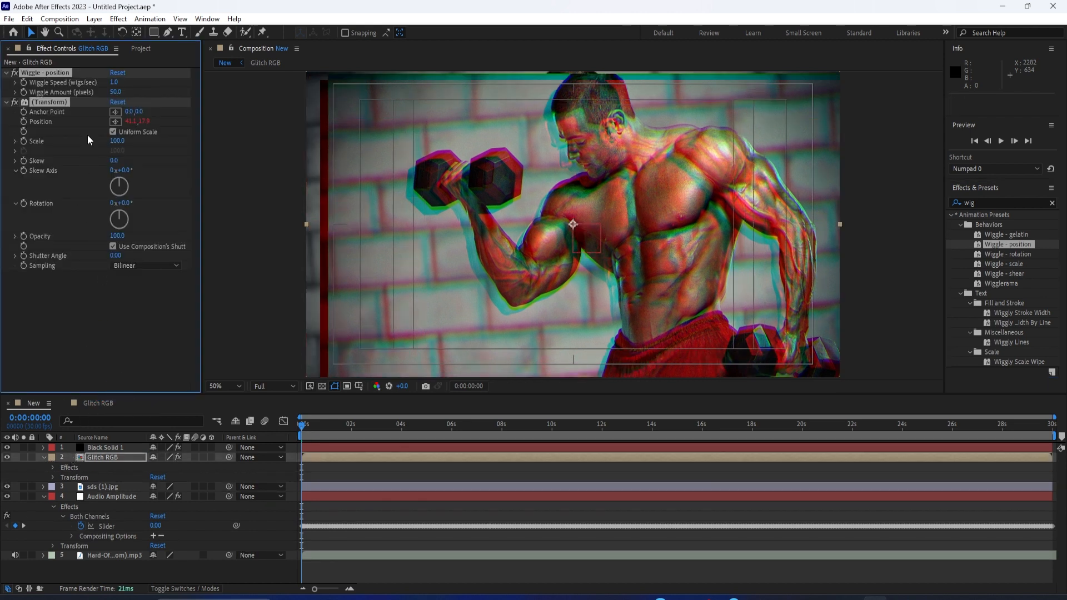
Give the Glitch RGB layer's Wiggle Speed an expression of 0+ linked to Audio Amplitude's Both Channels slider
{"action": "left_click", "coordinate": [24, 82], "text": "alt"}
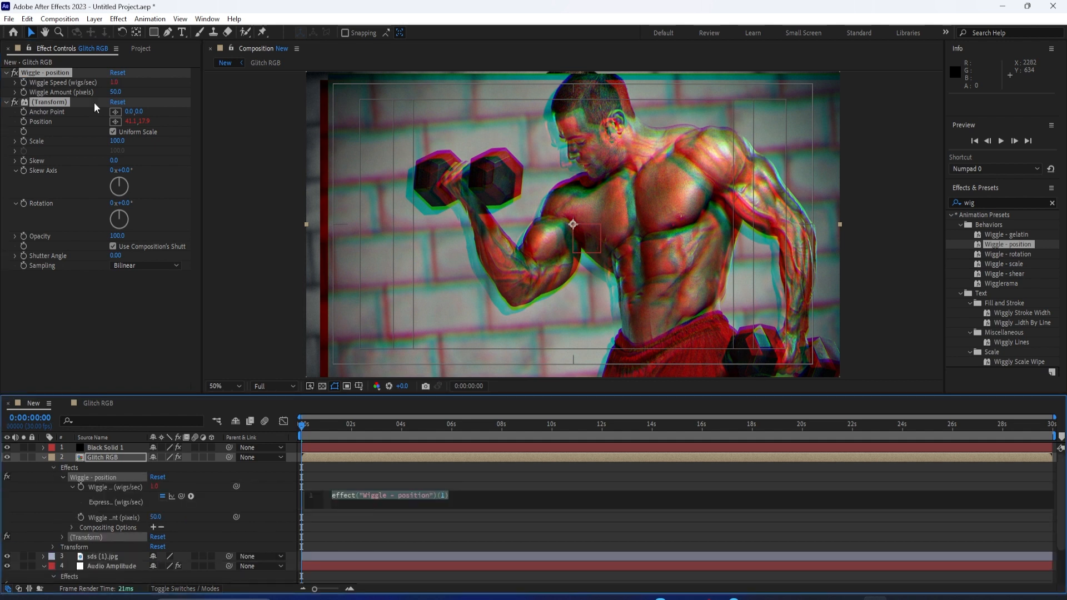
{"action": "type", "text": "0"}
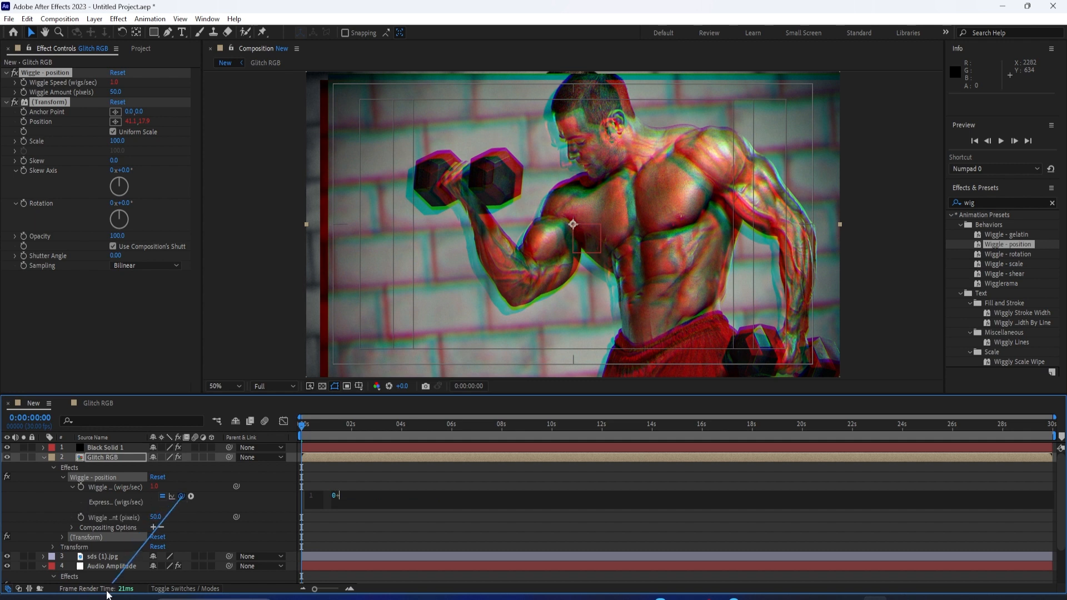
{"action": "scroll", "coordinate": [116, 582], "scroll_direction": "down", "scroll_amount": 1}
{"action": "left_click_drag", "start_coordinate": [148, 521], "coordinate": [110, 571]}
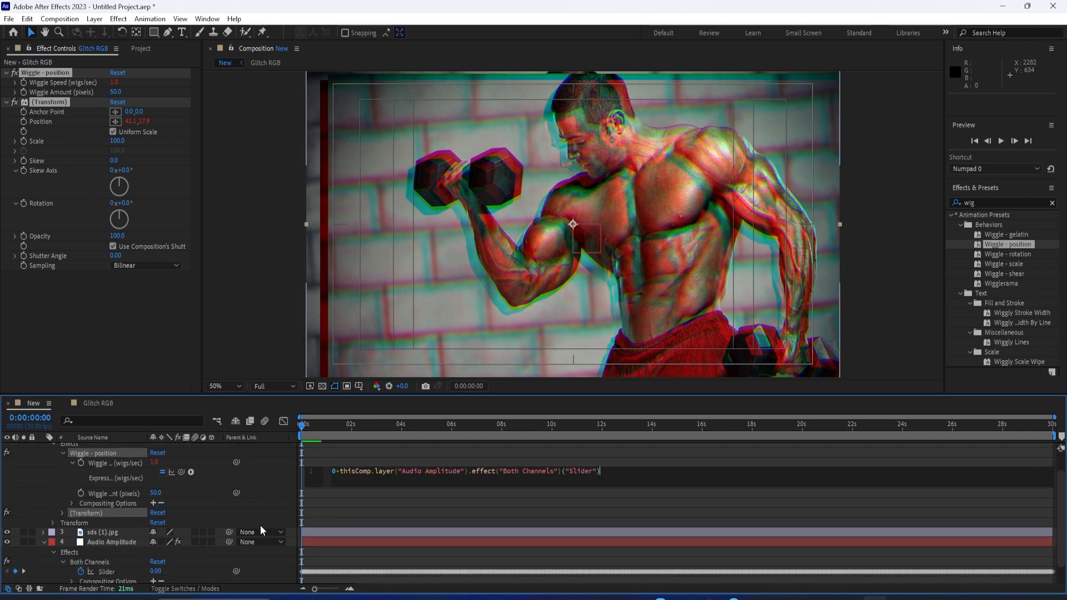
Give the Glitch RGB layer's Wiggle Amount an expression of 0+ the linked Both Channels slider multiplied by 0.7
{"action": "left_click", "coordinate": [25, 92], "text": "alt"}
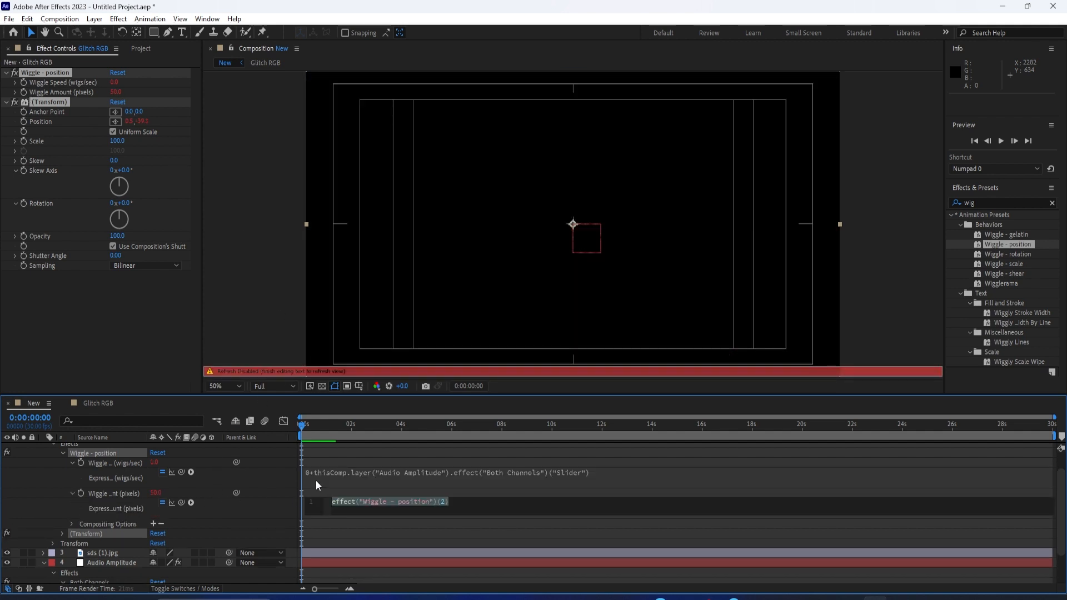
{"action": "type", "text": "0+"}
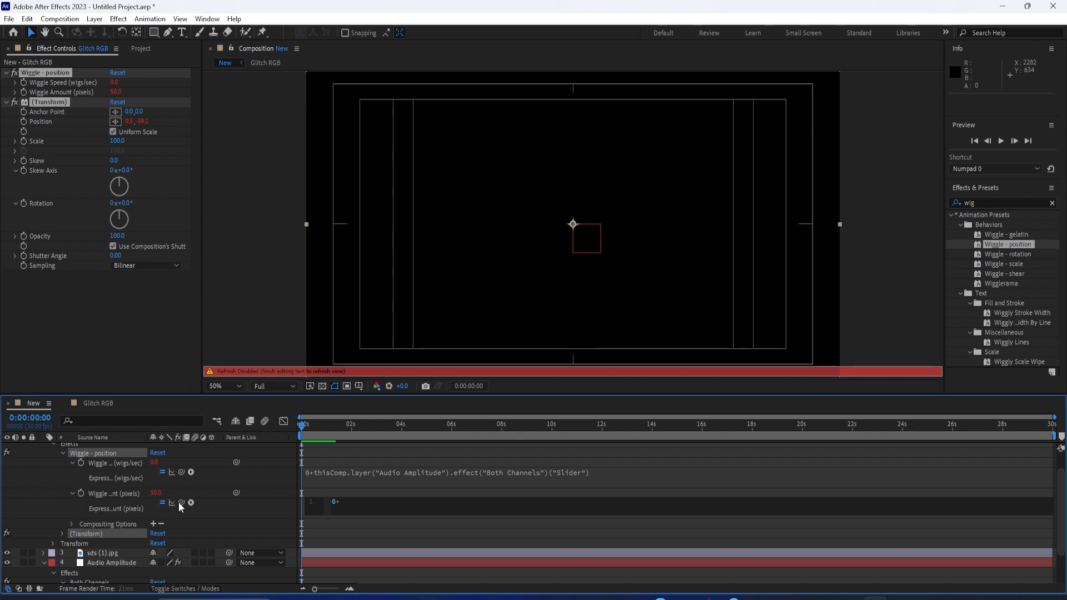
{"action": "left_click_drag", "start_coordinate": [181, 503], "coordinate": [102, 562]}
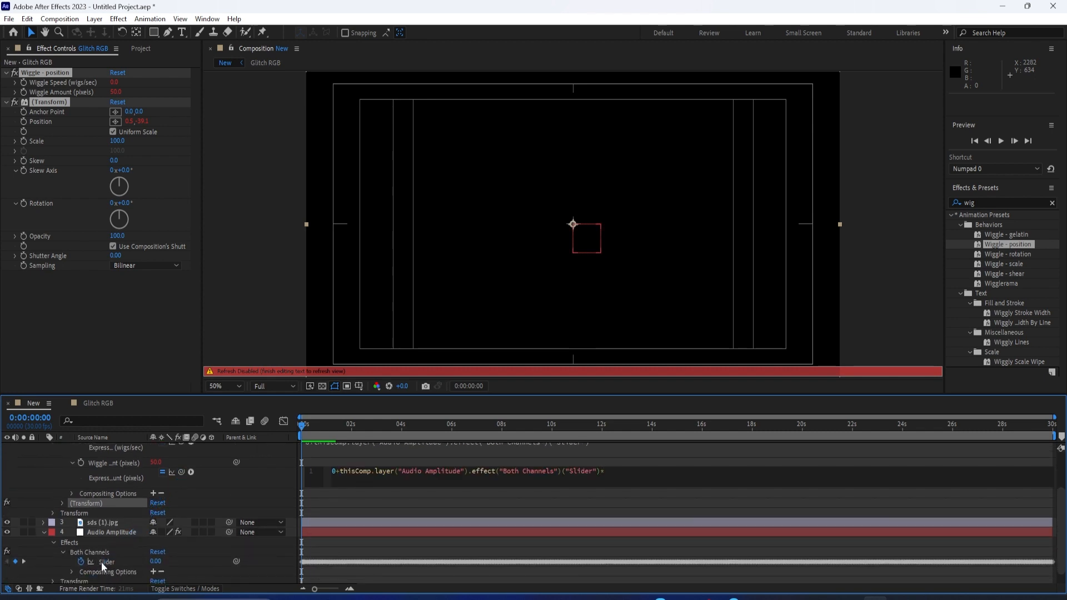
{"action": "type", "text": "*.7"}
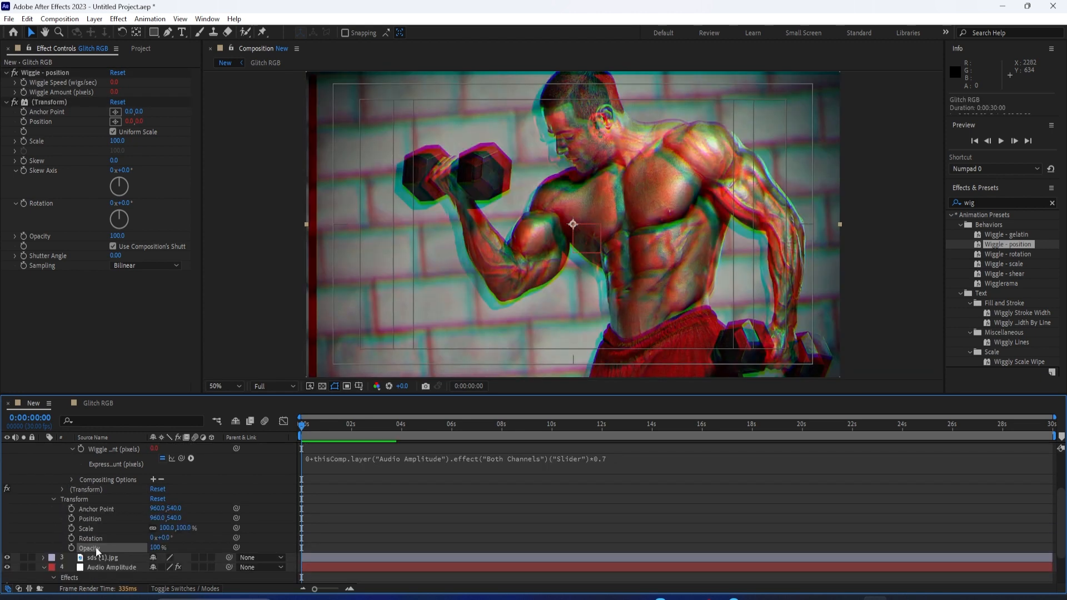
Give the Glitch RGB layer's Opacity an expression of 0+ the linked Both Channels slider multiplied by 3
{"action": "left_click", "coordinate": [71, 548], "text": "alt"}
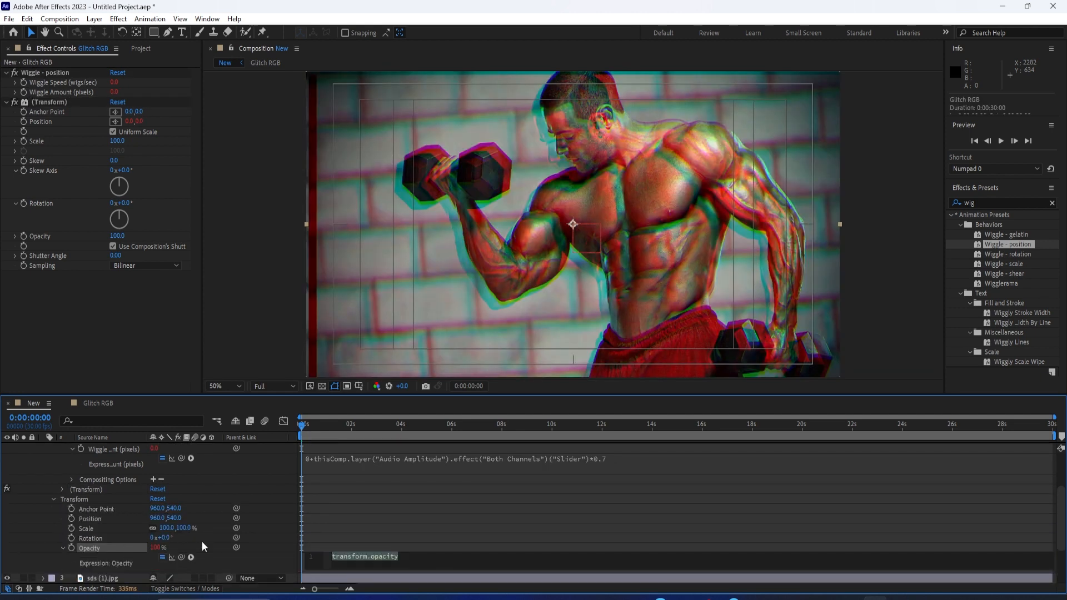
{"action": "scroll", "coordinate": [202, 542], "scroll_direction": "down", "scroll_amount": 3}
{"action": "type", "text": "0+"}
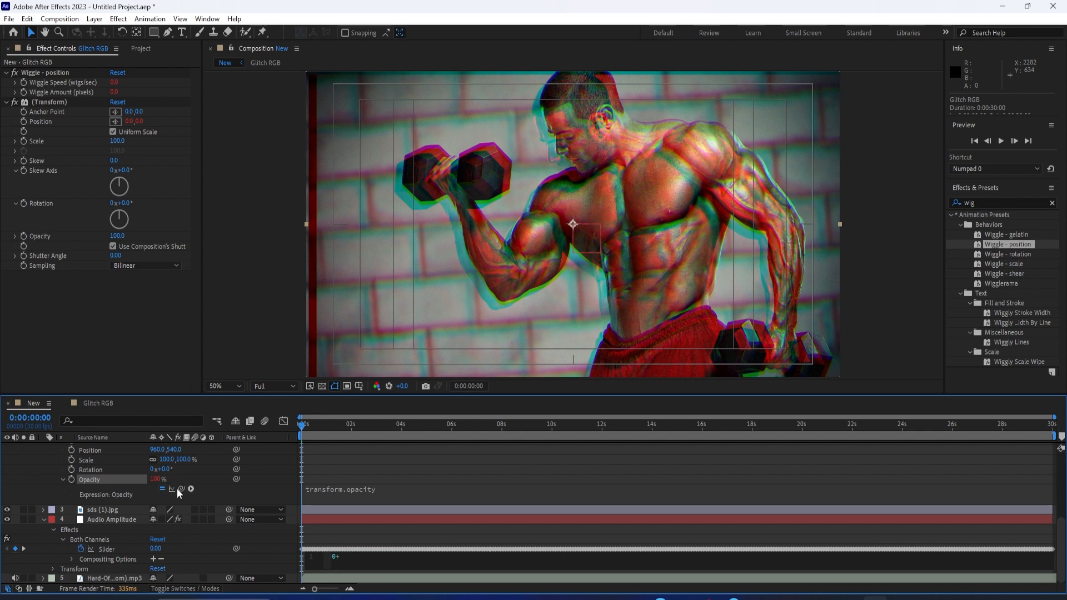
{"action": "left_click_drag", "start_coordinate": [180, 489], "coordinate": [111, 550]}
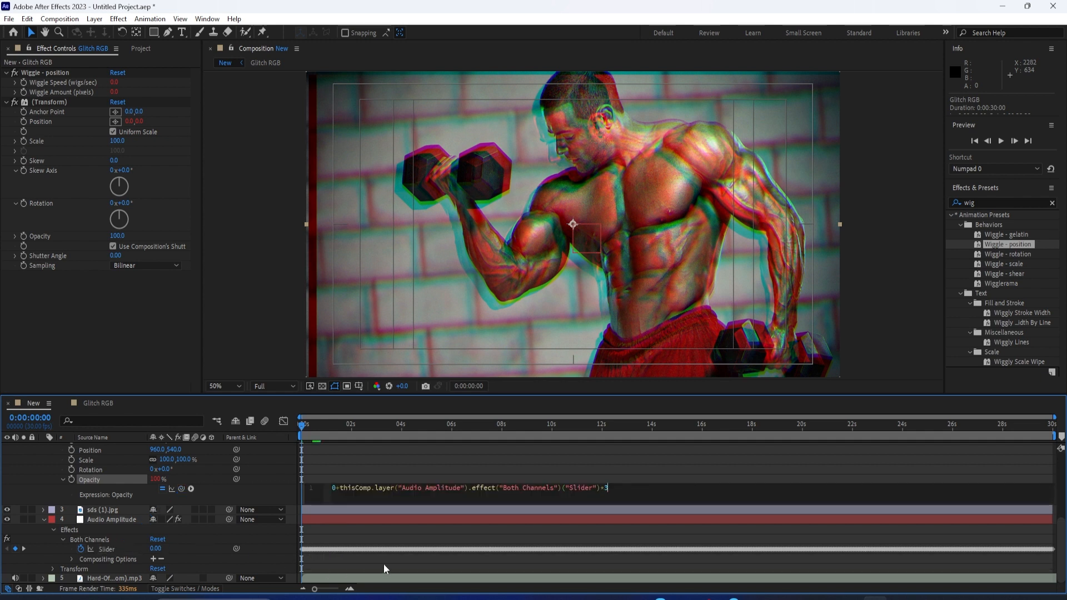
{"action": "left_click", "coordinate": [444, 590]}
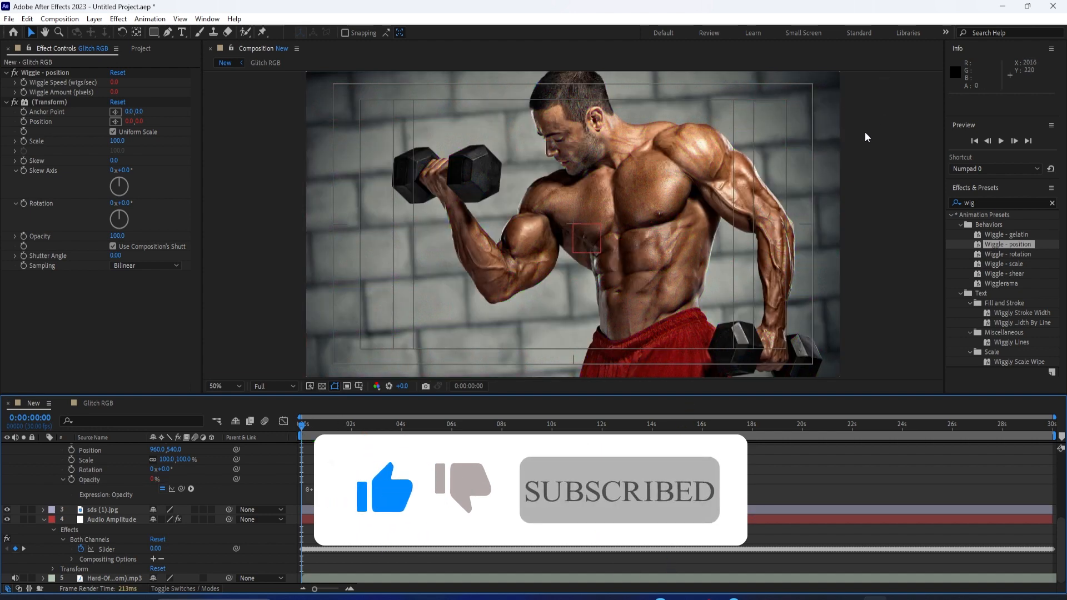
Play back the New composition to check how the glitch effect reacts to the audio
{"action": "left_click", "coordinate": [1003, 141]}
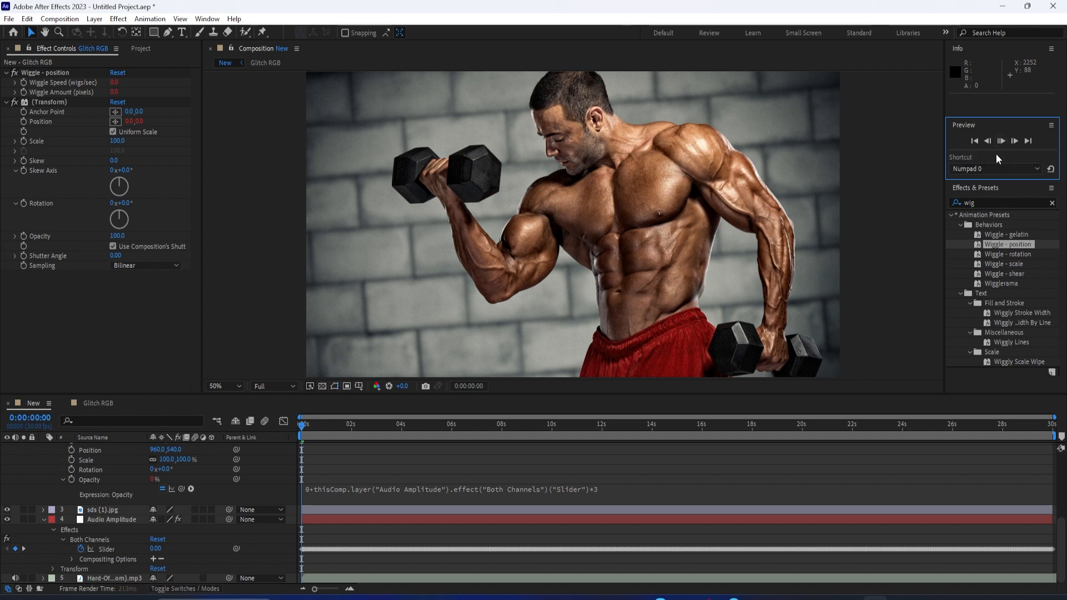
{"action": "key", "text": "space"}
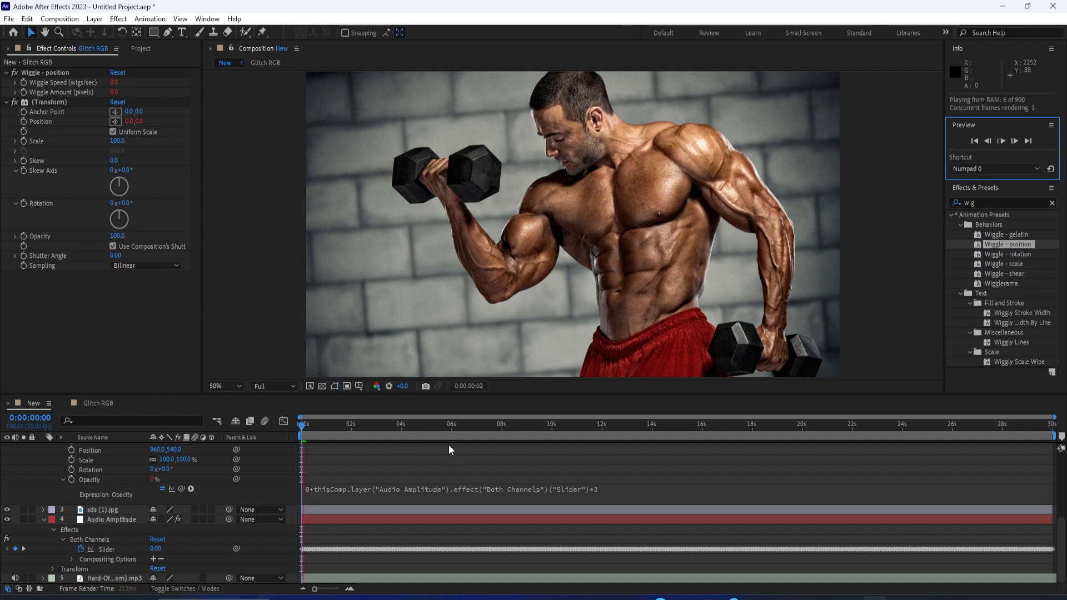